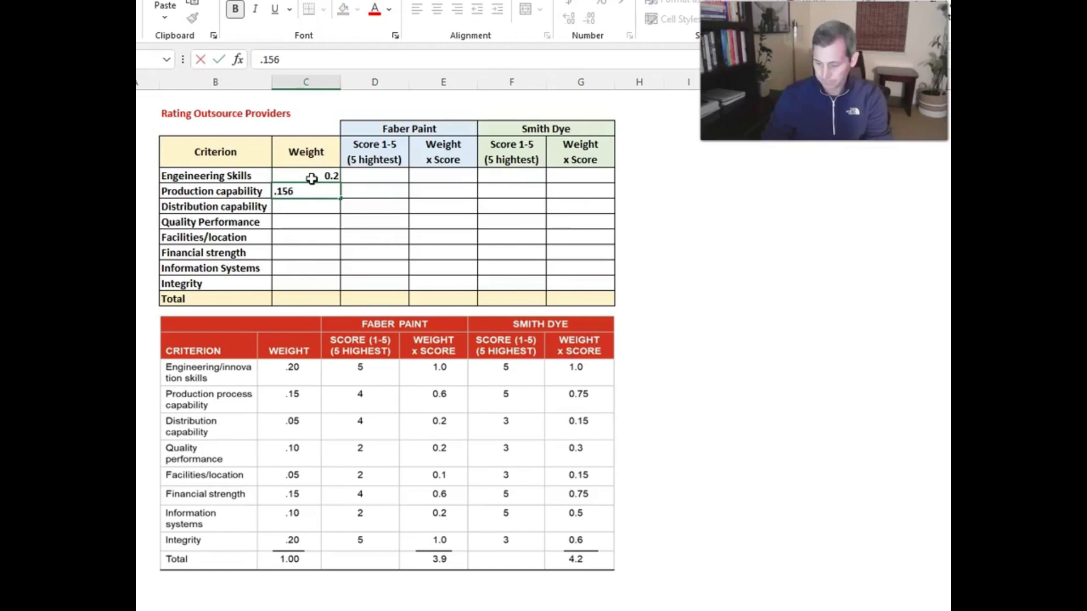
- Enter the remaining criterion weights .15, .05, .1, .05, .15, .1 and .2 down column C
key(Return)
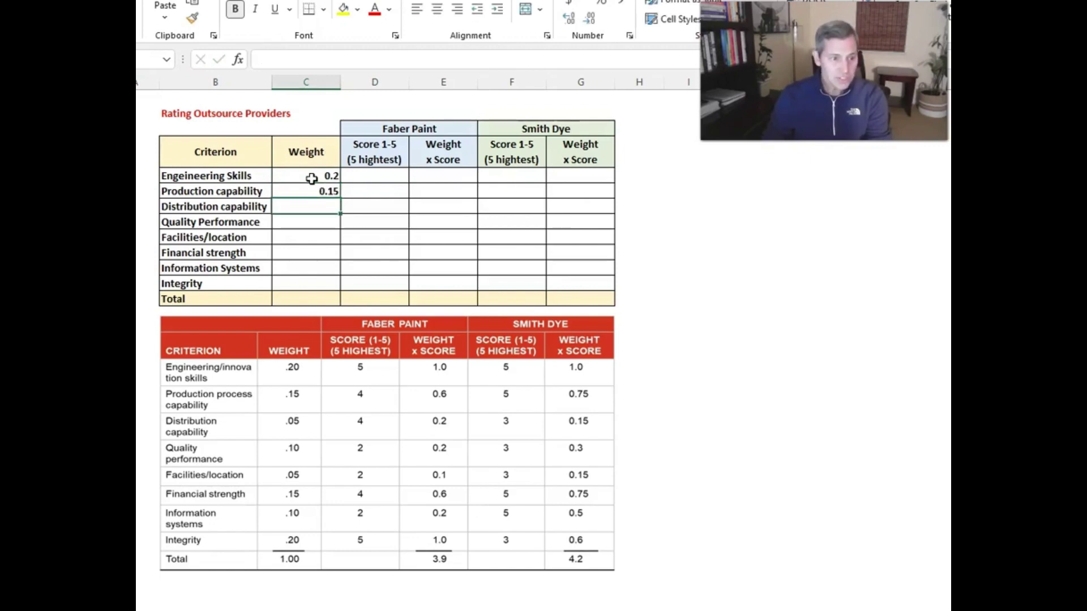
text(.05)
key(Return)
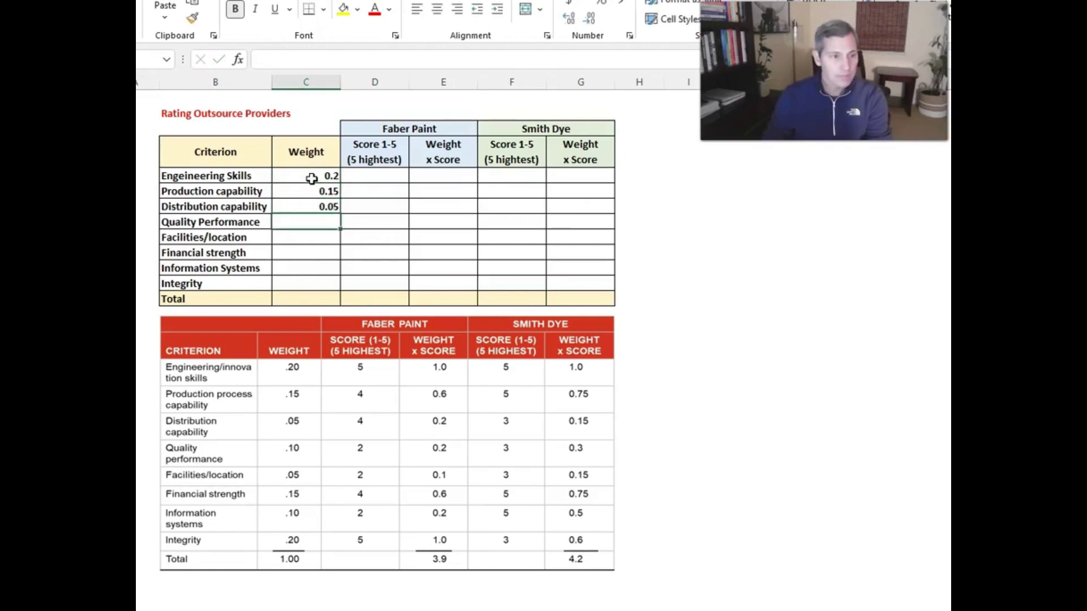
text(.)
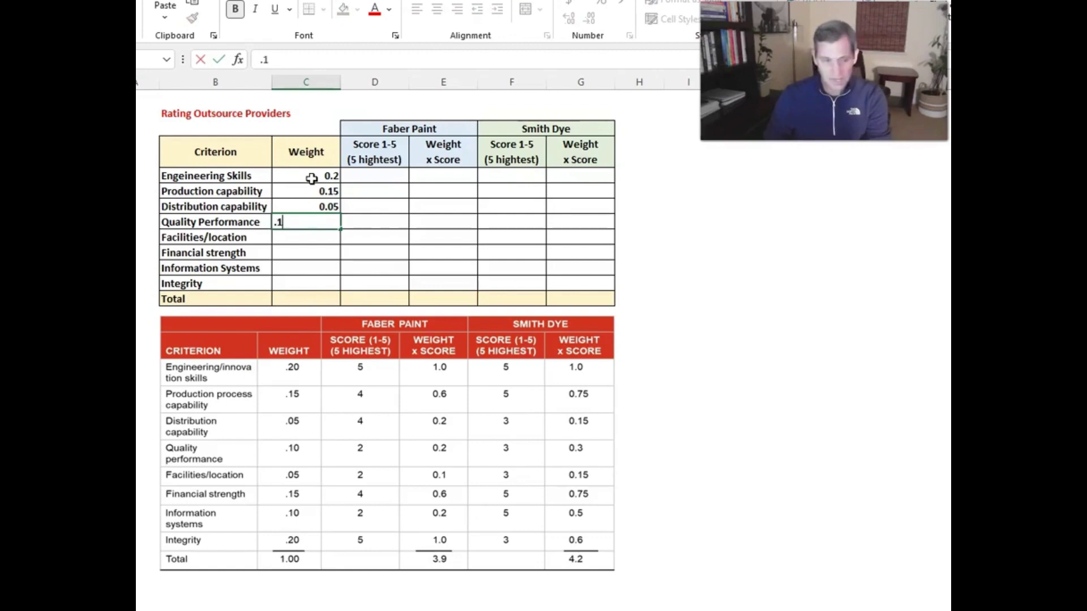
text(1)
key(Return)
text(.0)
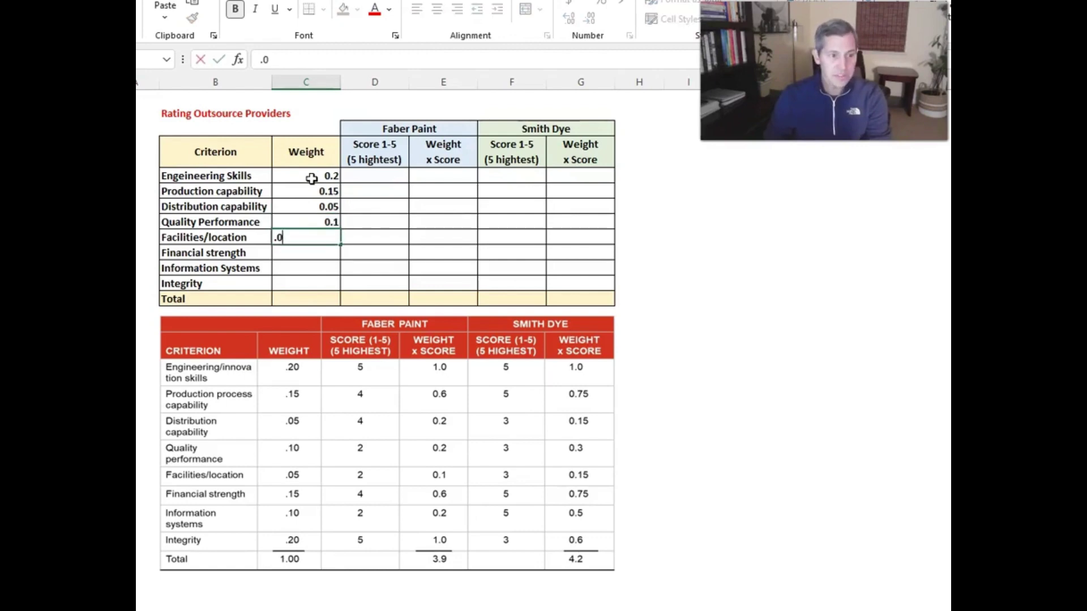
text(5)
key(Return)
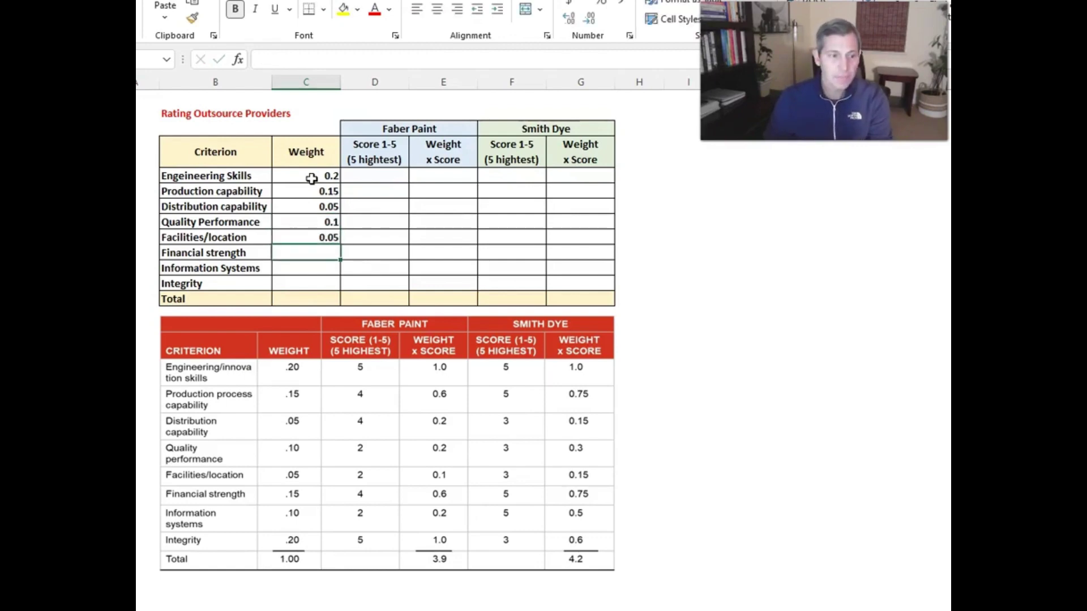
text(.15)
key(Return)
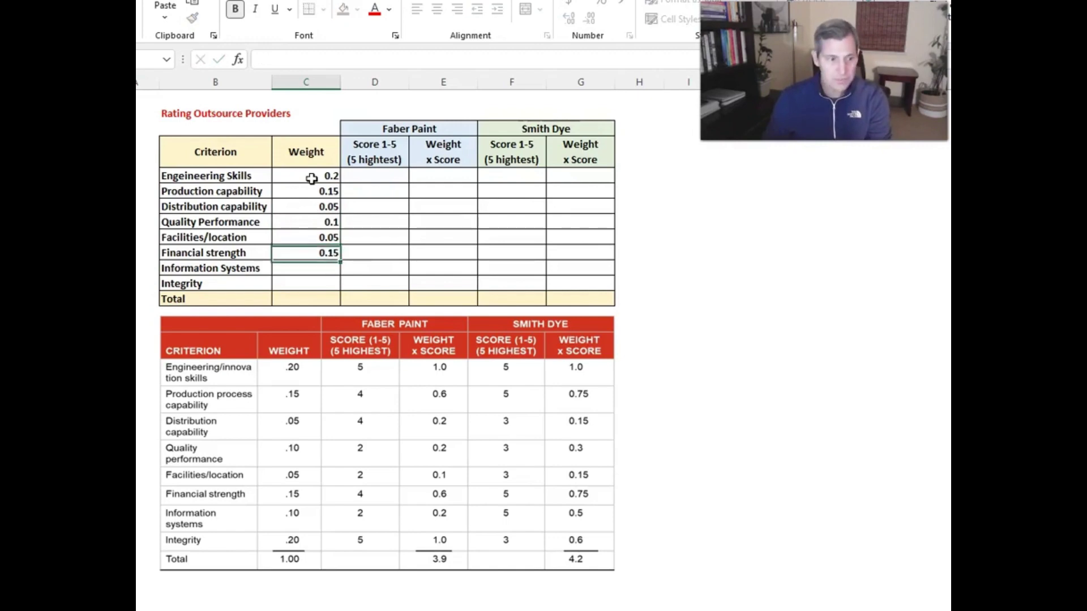
text(.10)
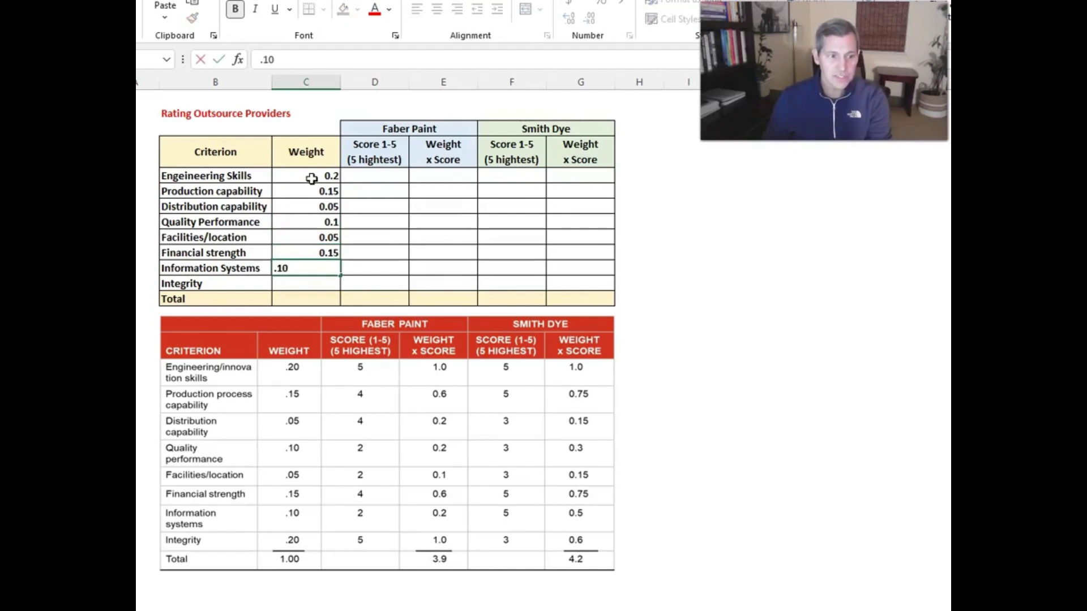
key(Return)
text(.20)
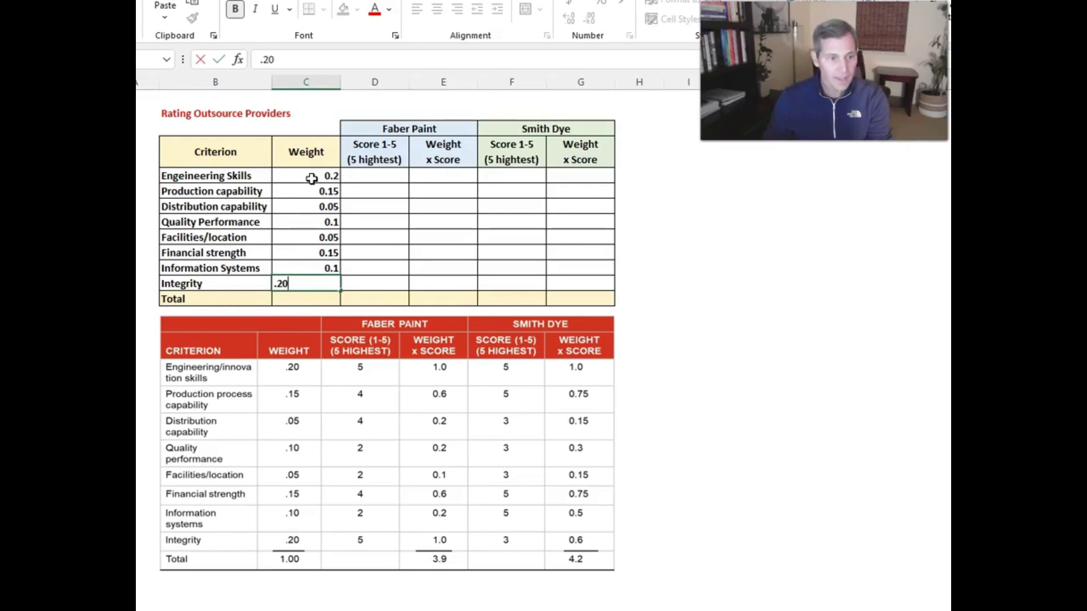
key(Return)
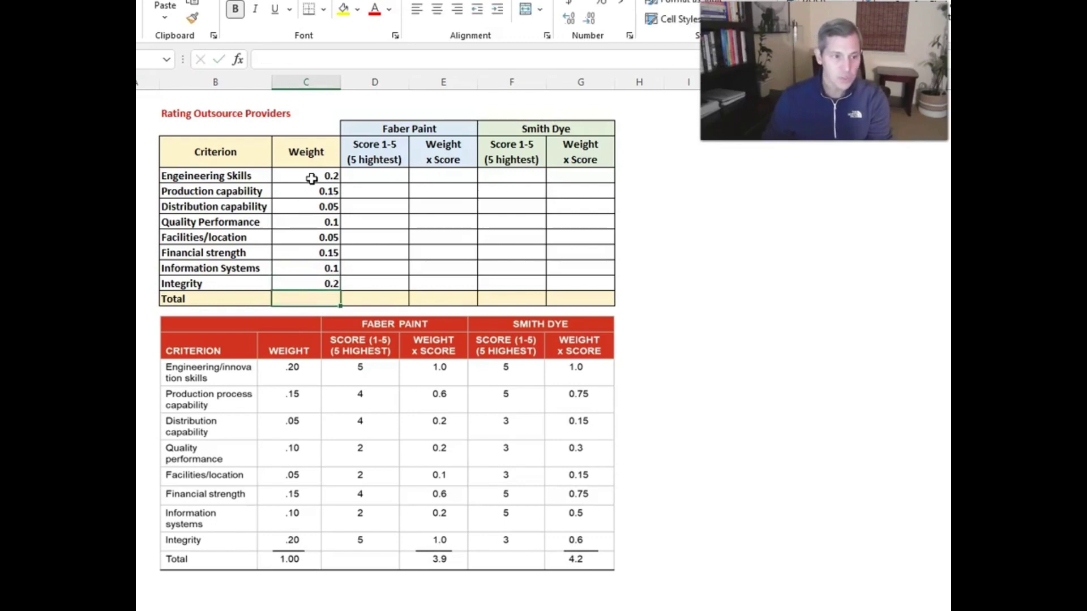
- Format the weights C5:C12 as percentages and total them with =SUM(C5:C12) to 100%
drag(311, 179, 315, 282)
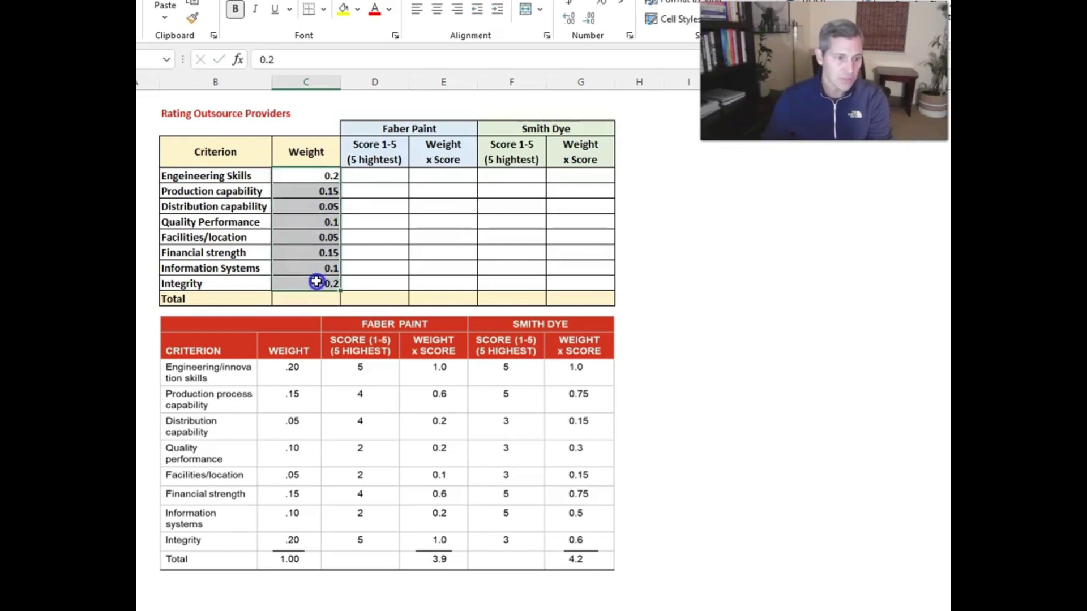
click(601, 3)
click(315, 299)
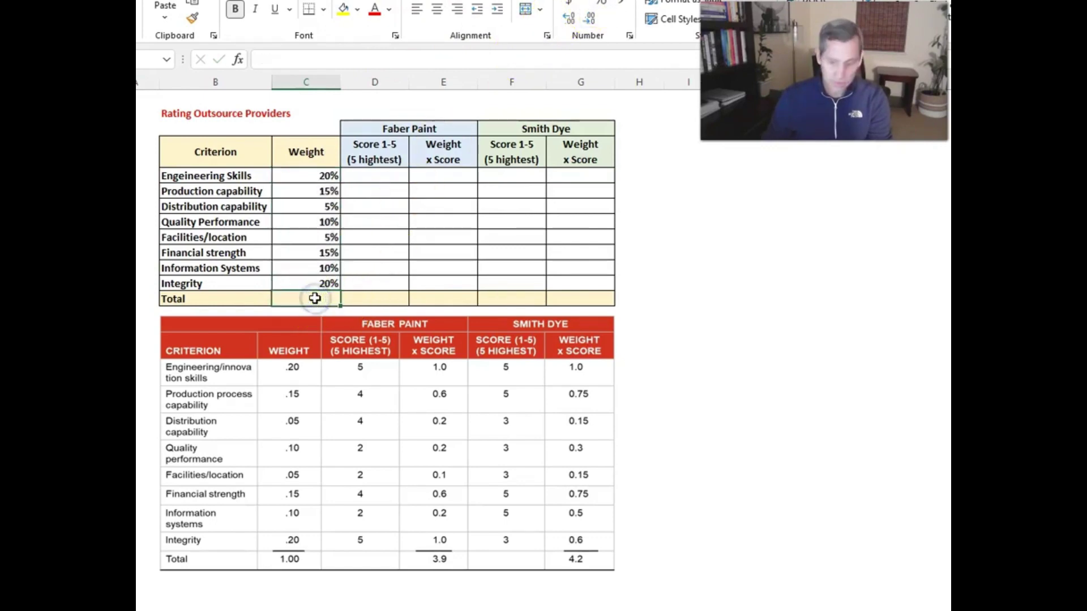
text(=su)
key(Tab)
key(Up)
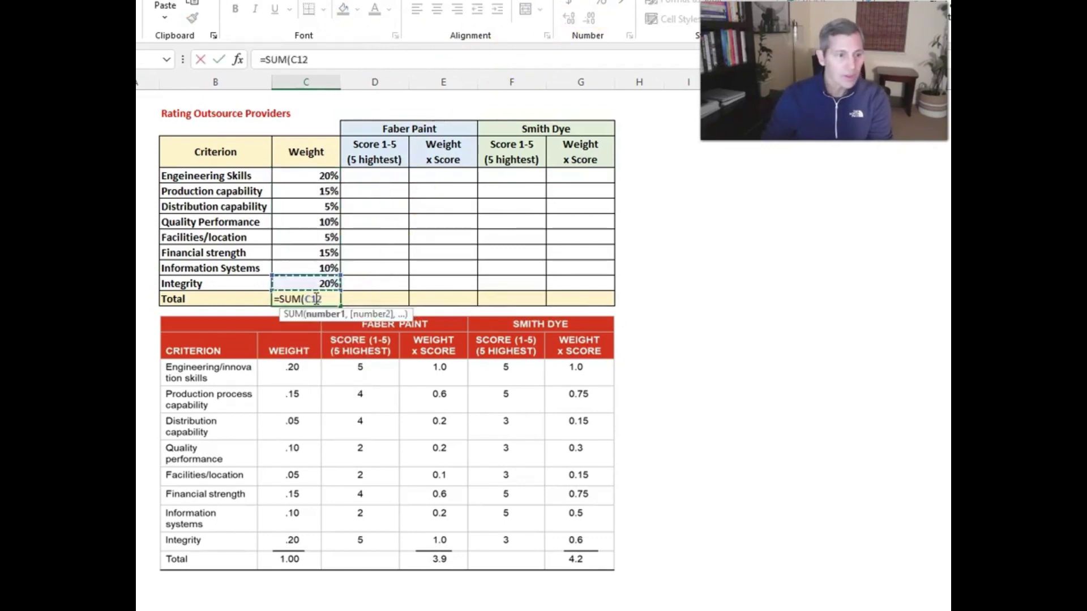
key(shift+Up)
key(shift+Up)
key(shift+Up)
key(shift+Up)
key(shift+Up)
key(shift+Up)
key(shift+Up)
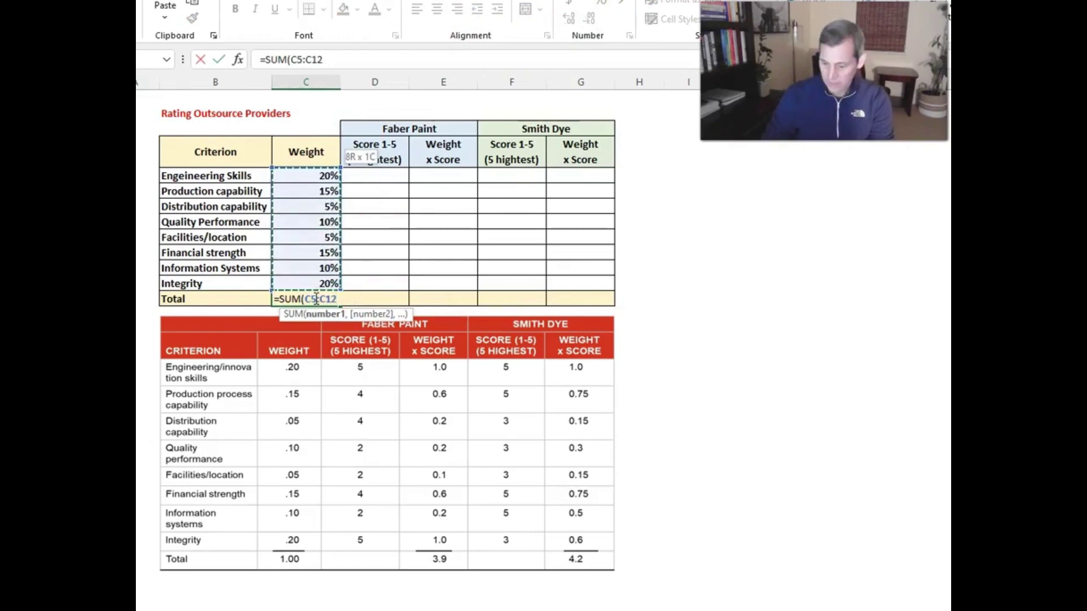
text())
key(ctrl+Return)
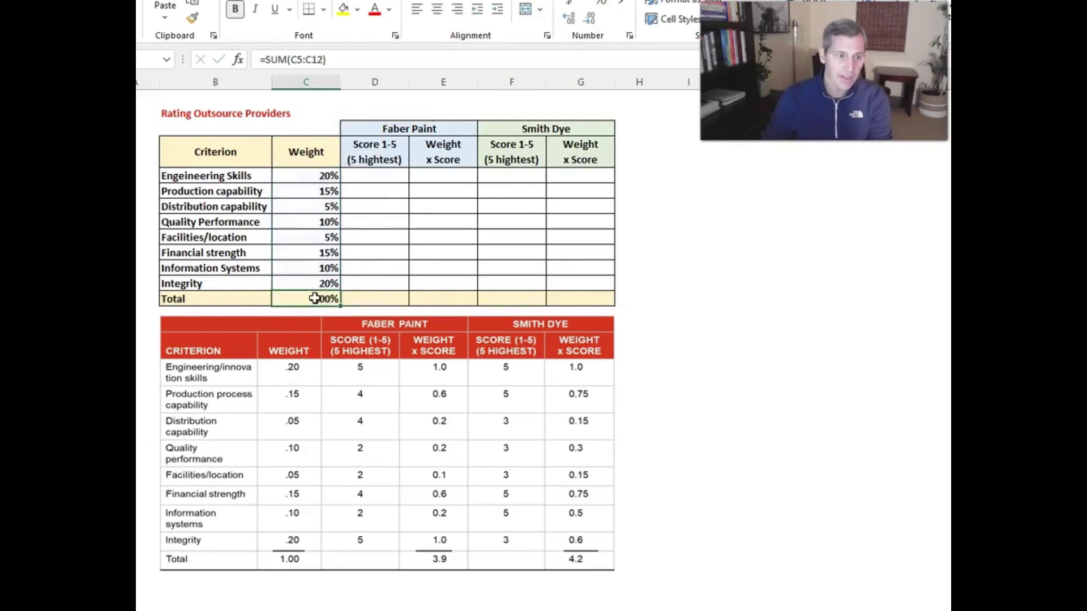
click(393, 174)
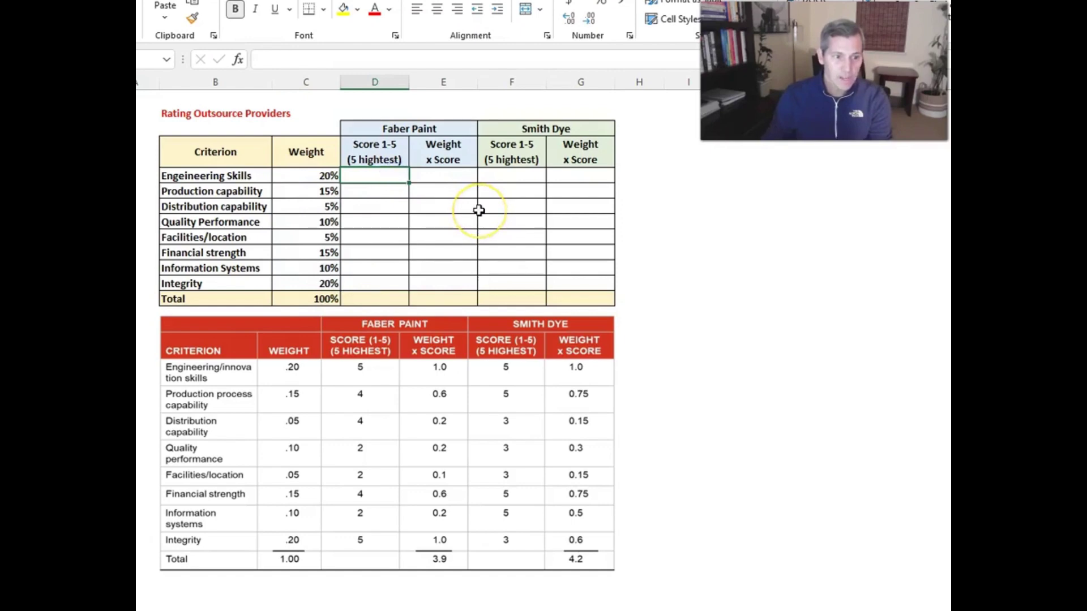
- Fill Faber Paint's Score column, Engineering Skills through Integrity, with 5, 4, 4, 2, 2, 4, 2, 5
text(5)
key(Return)
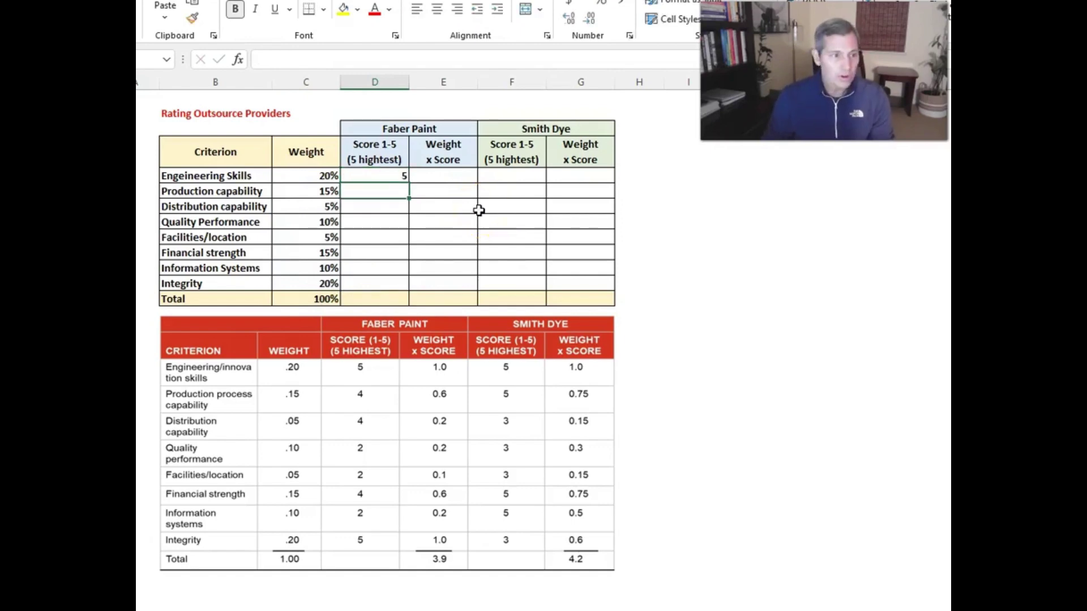
text(4)
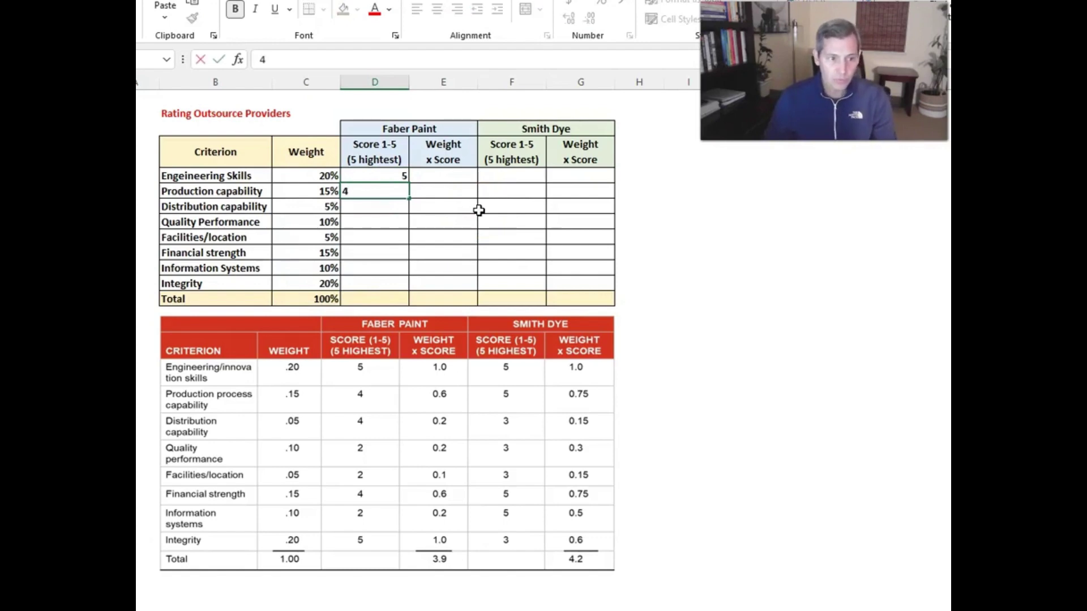
key(Return)
text(4)
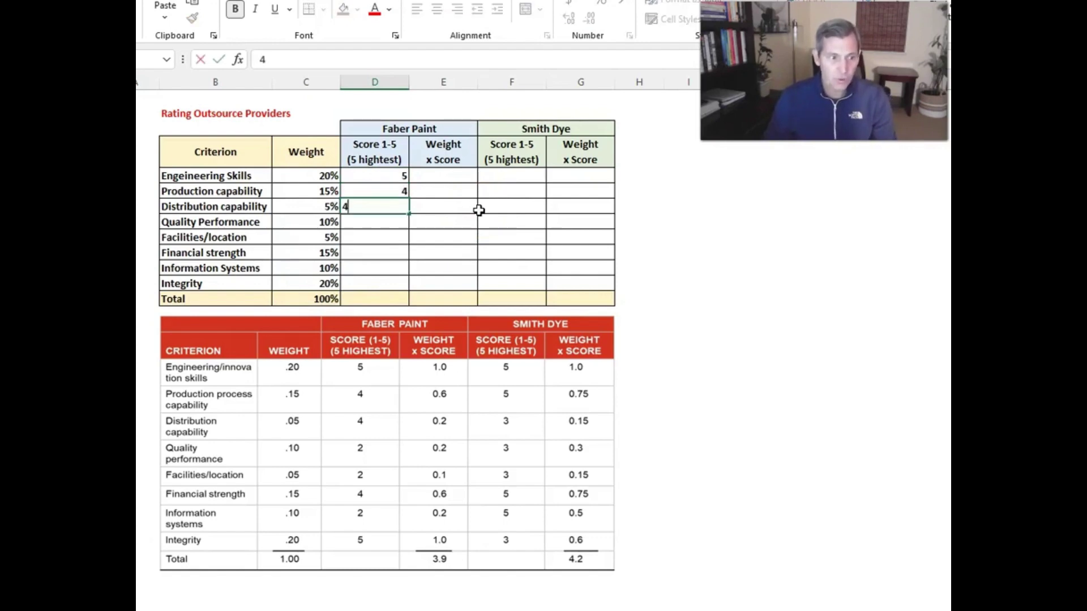
key(Return)
text(2)
key(Return)
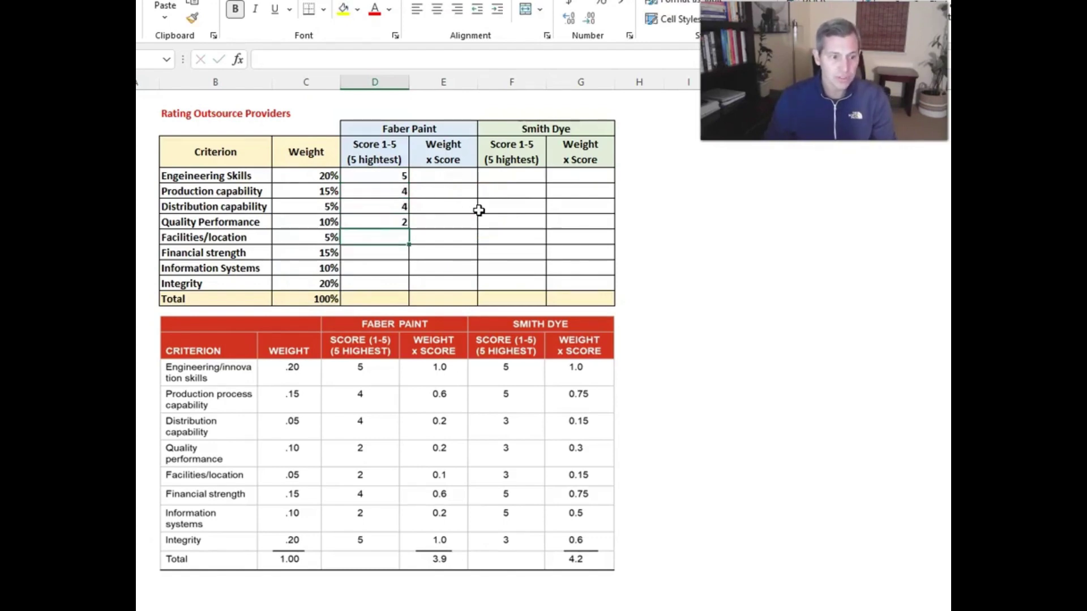
text(2)
key(Return)
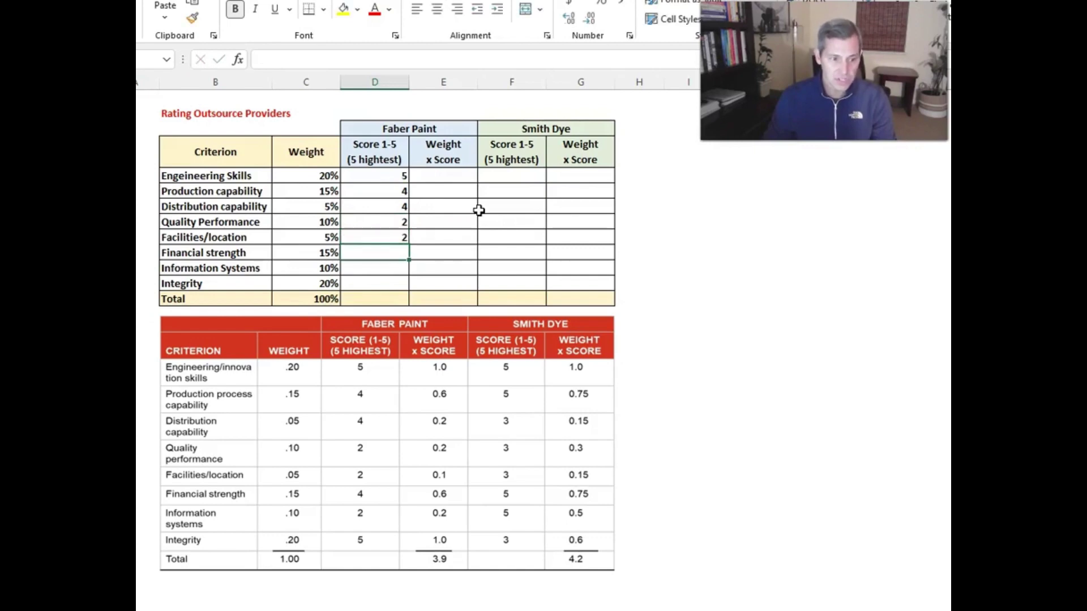
text(4)
key(Return)
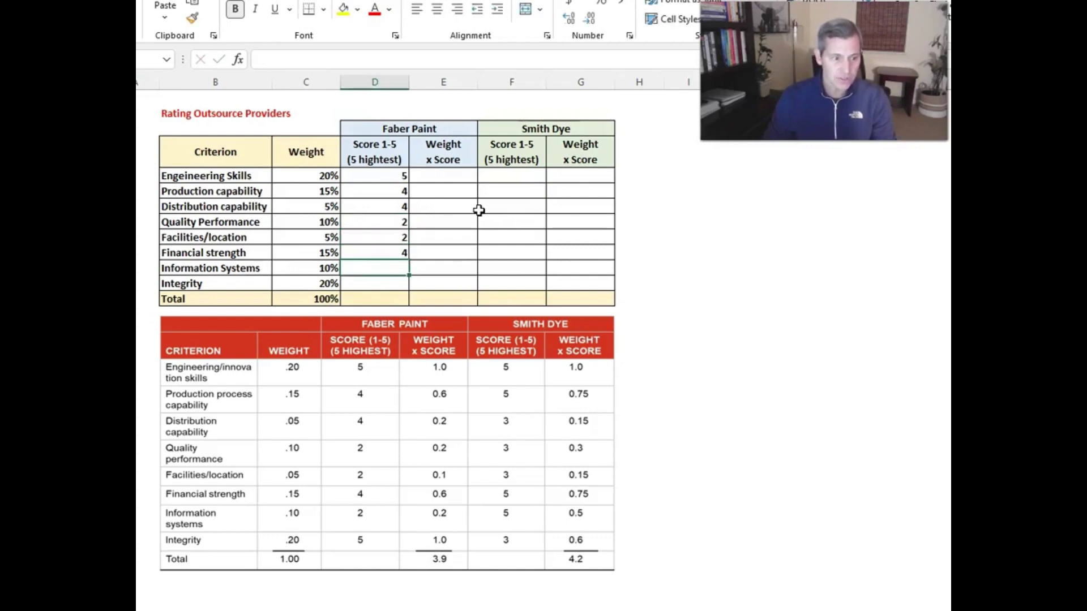
text(2)
key(Return)
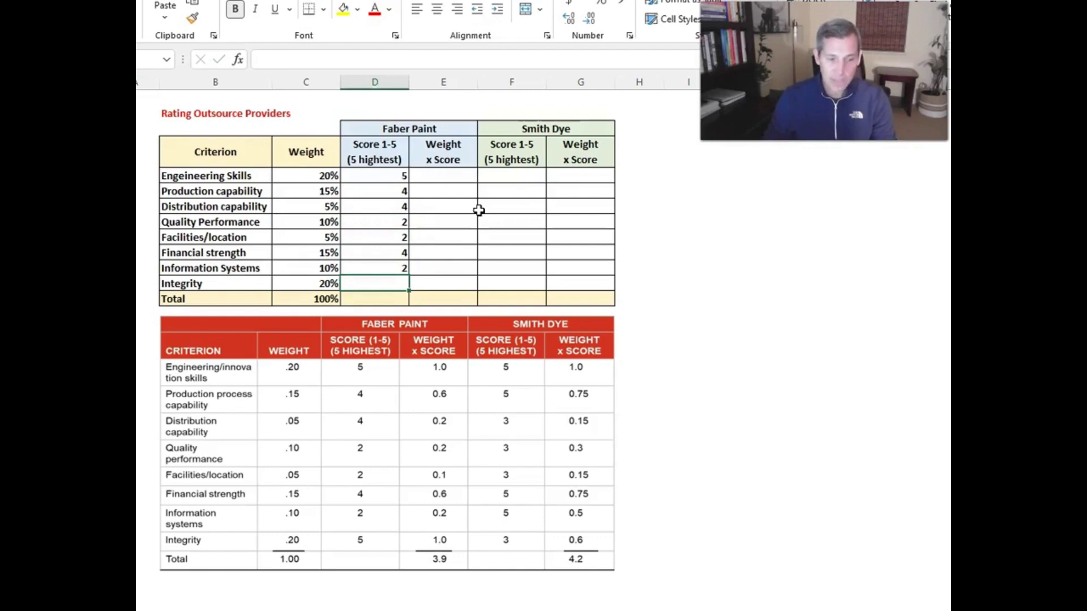
text(5)
key(Tab)
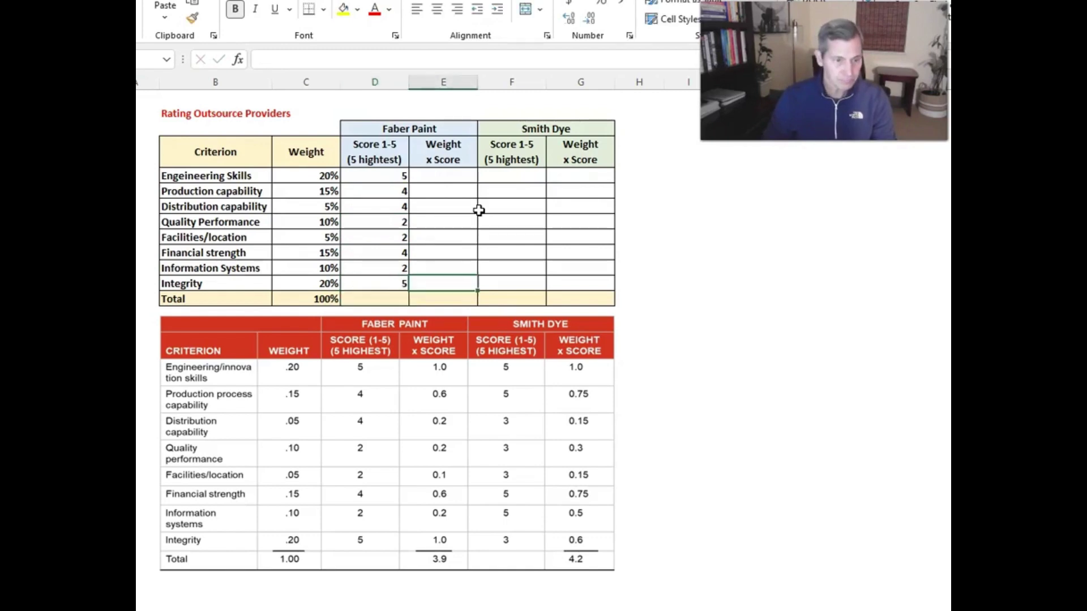
key(Right)
key(Up)
key(Up)
key(Up)
key(Up)
key(Up)
key(Up)
key(Up)
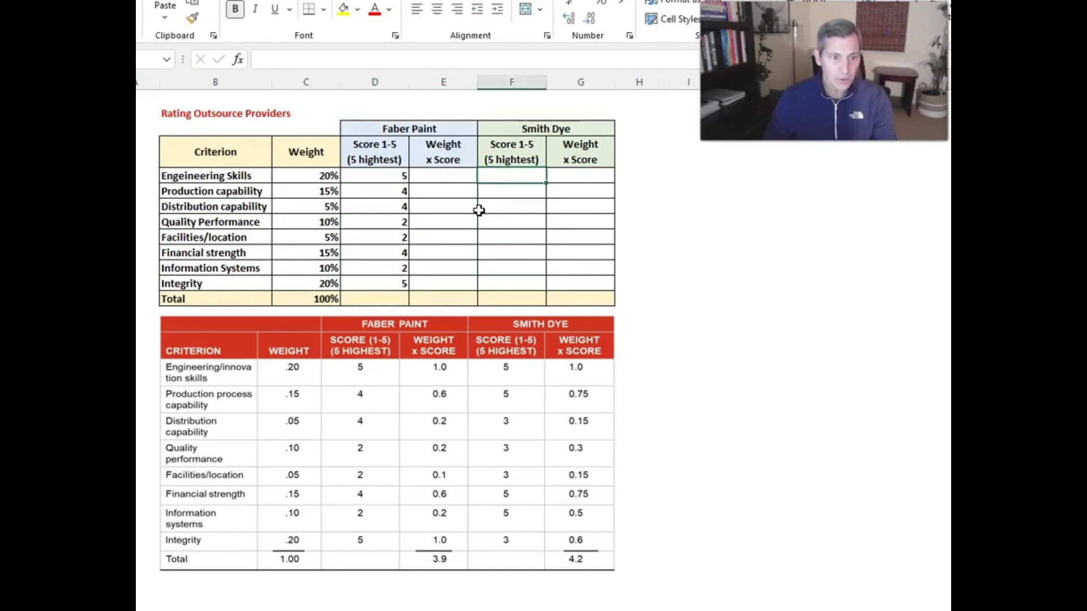
- Score Smith Dye 5 for Engineering Skills and 5 for Production capability
text(5)
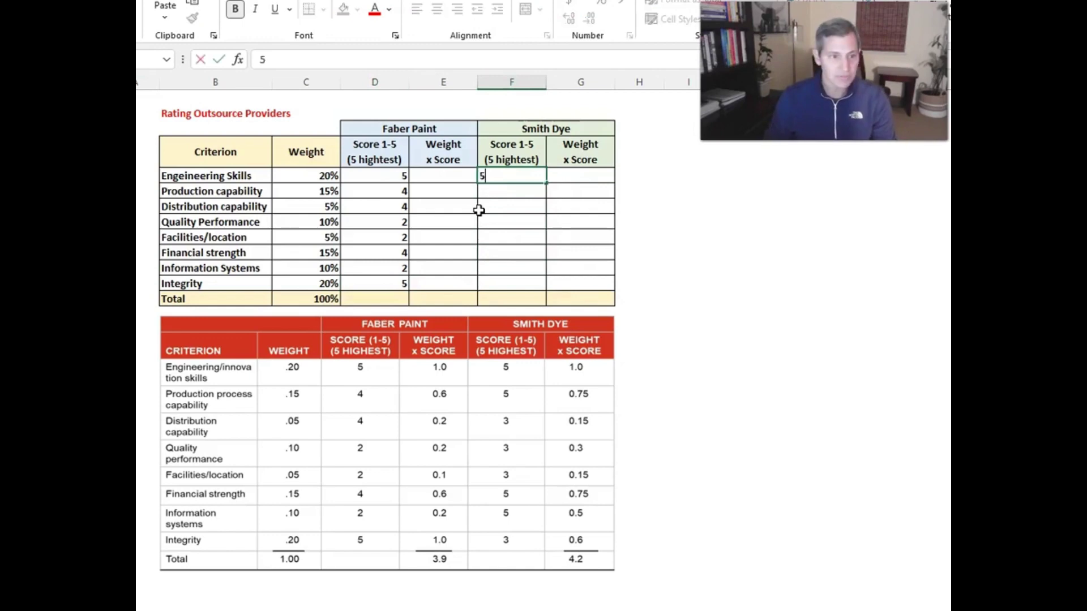
key(Return)
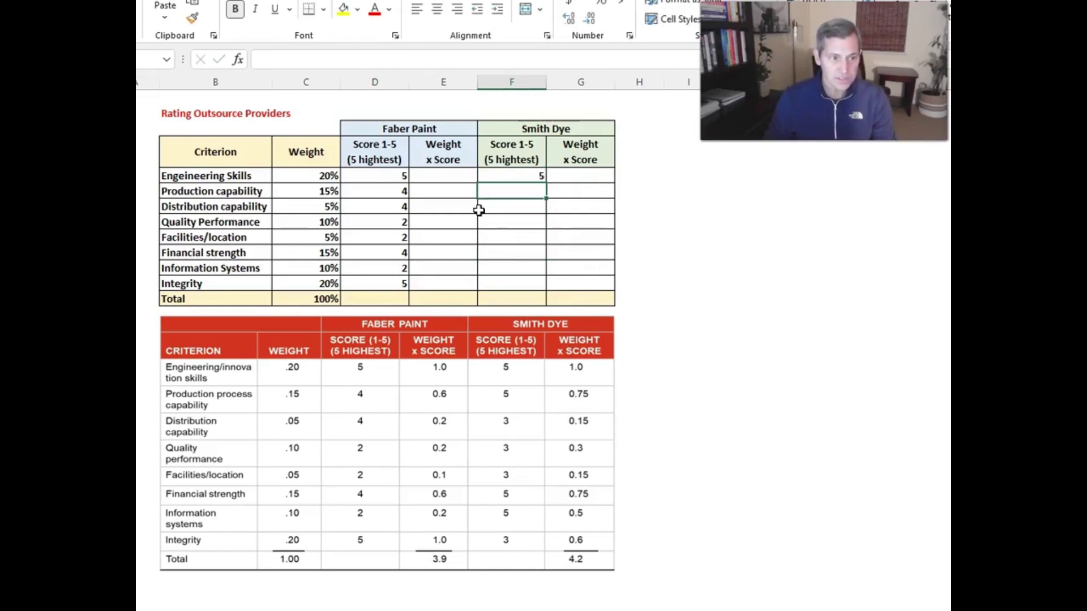
text(5)
key(Return)
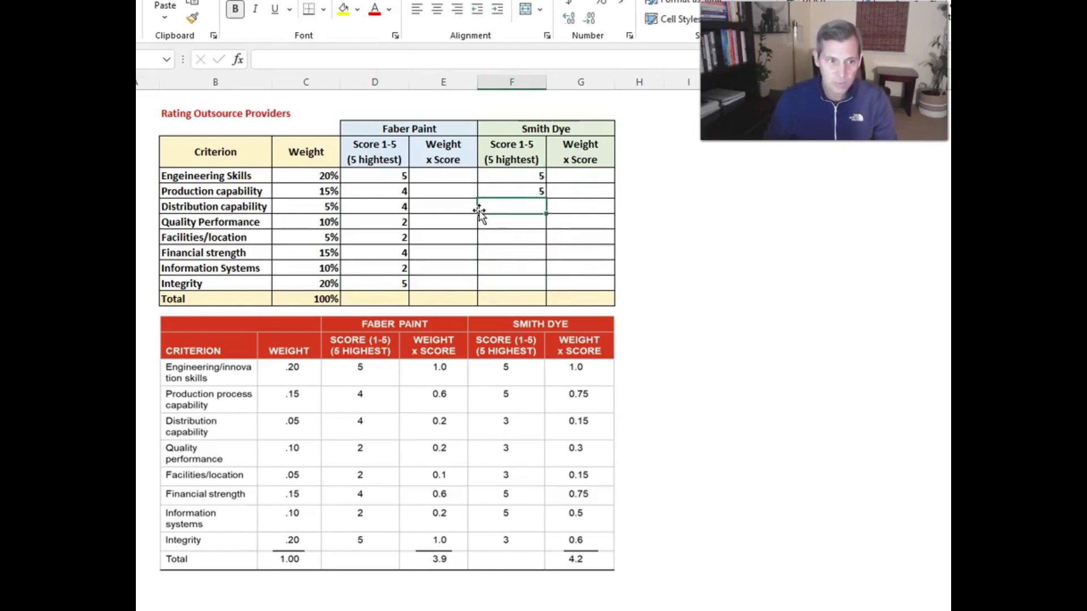
drag(509, 191, 246, 194)
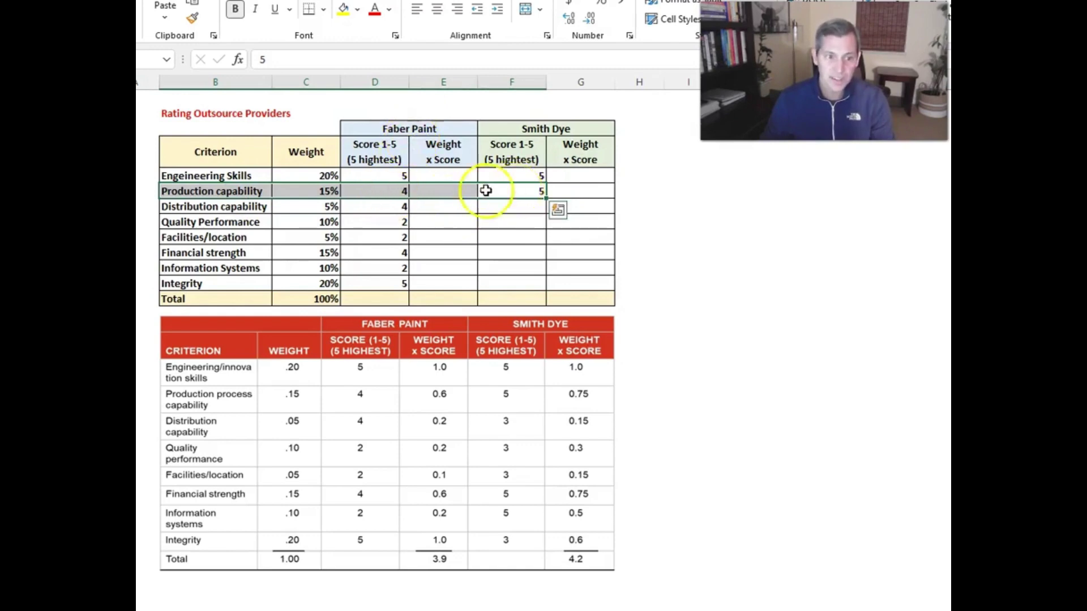
- Centre all weights and scores in the table range C5:G13
click(306, 174)
drag(306, 174, 572, 303)
click(437, 11)
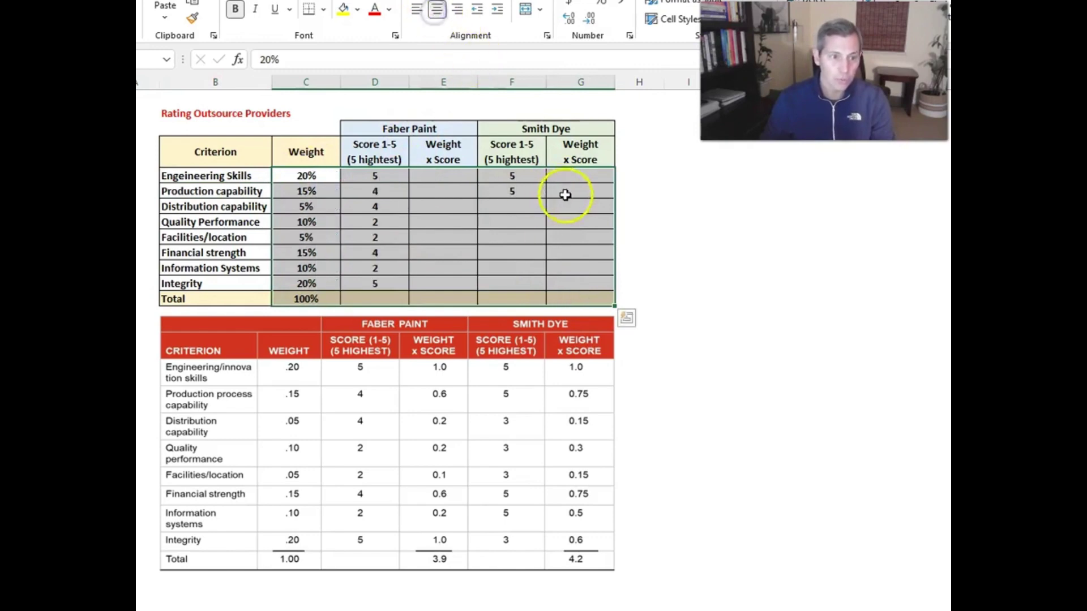
click(518, 194)
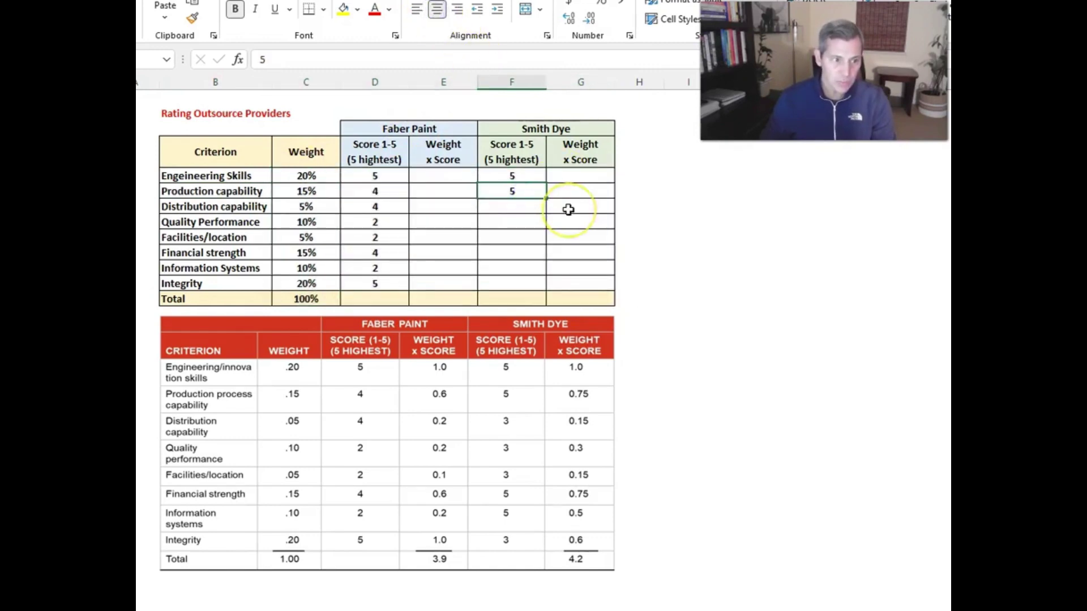
key(Down)
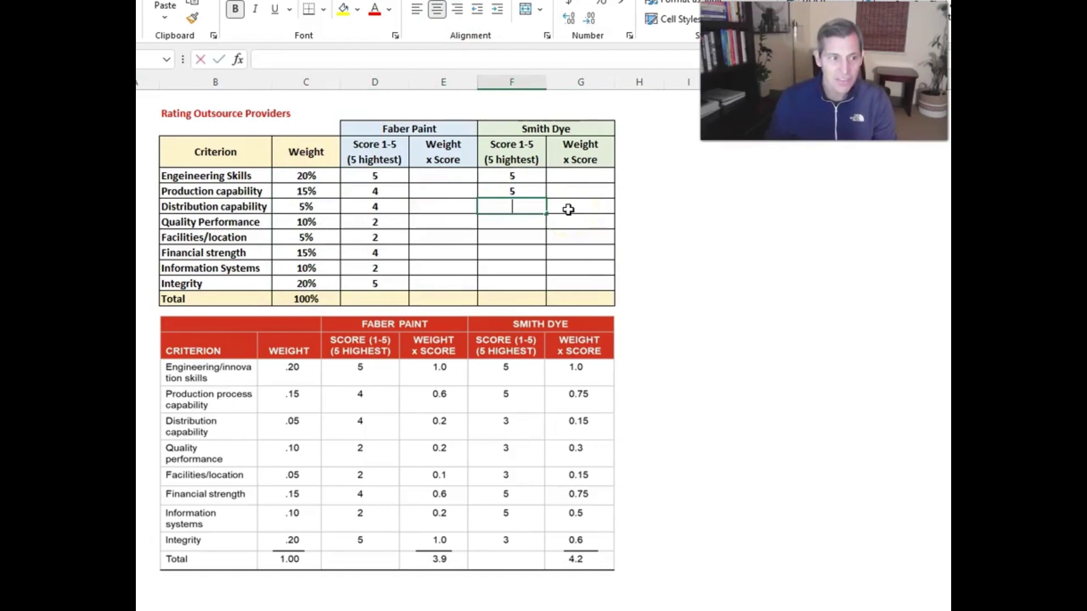
- Score Smith Dye 3 for Distribution capability, comparing the Production and Distribution rows
text(3)
key(Return)
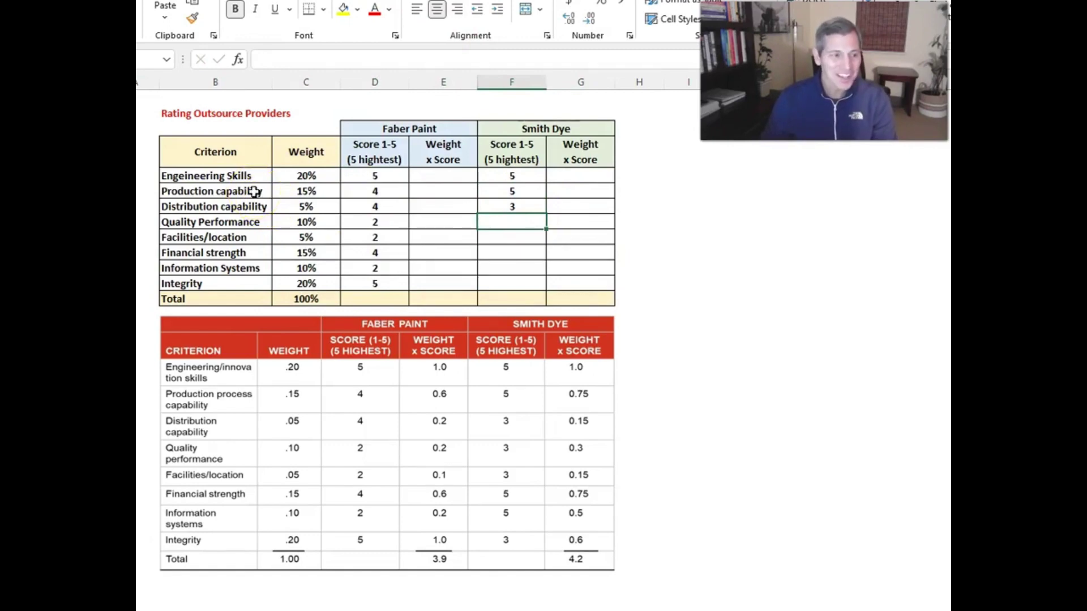
drag(254, 191, 517, 190)
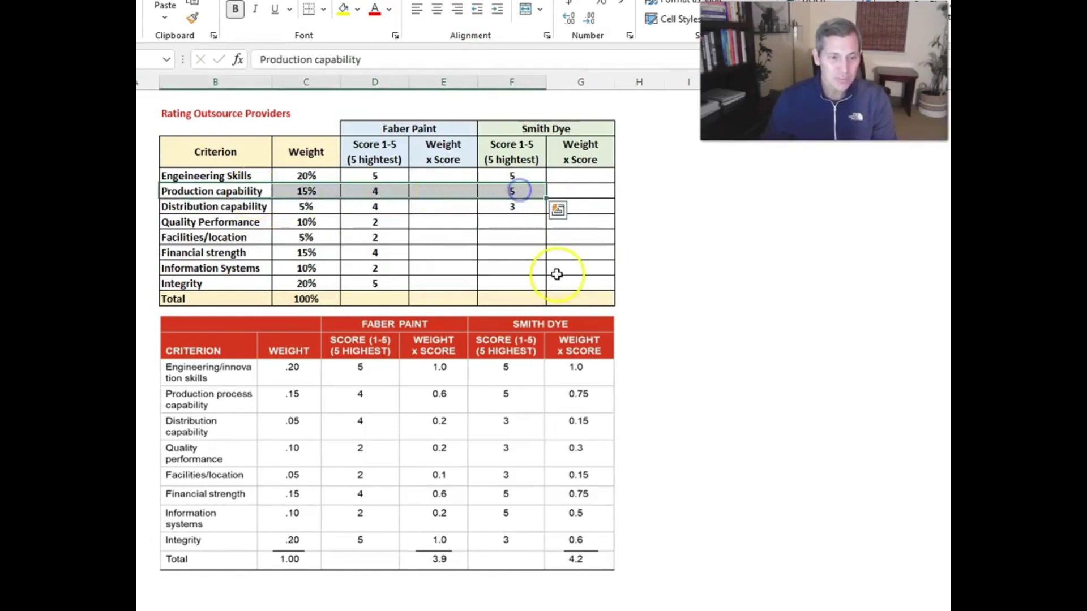
key(shift+Left)
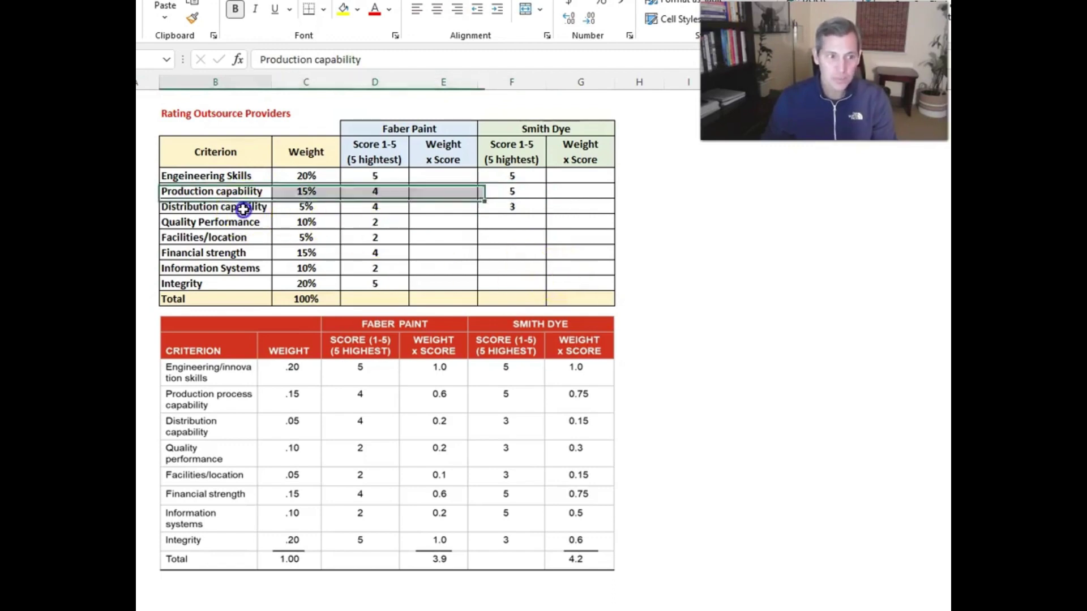
drag(243, 210, 502, 206)
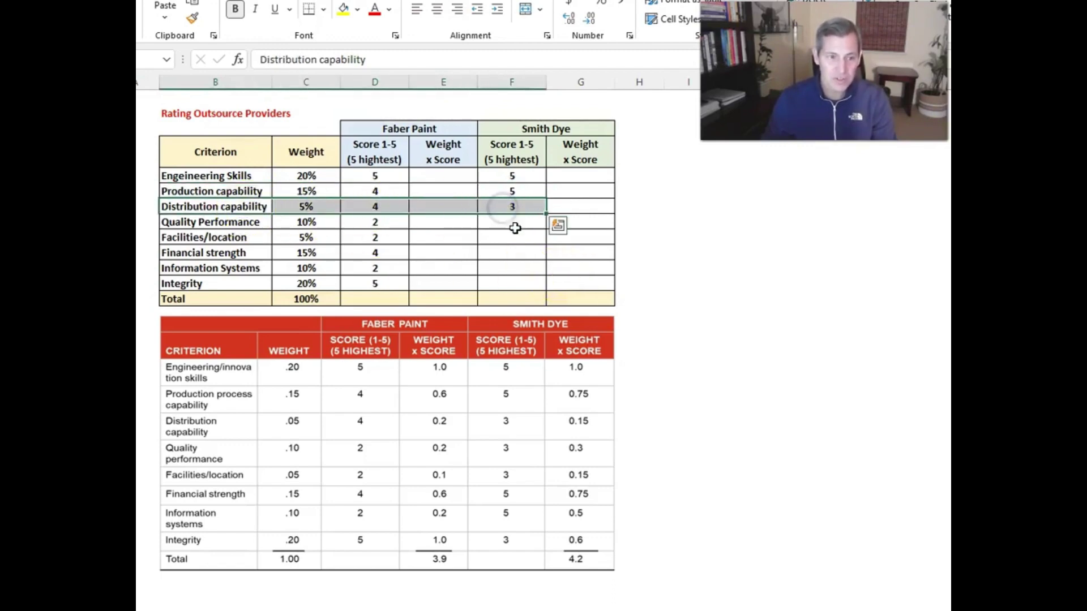
click(514, 224)
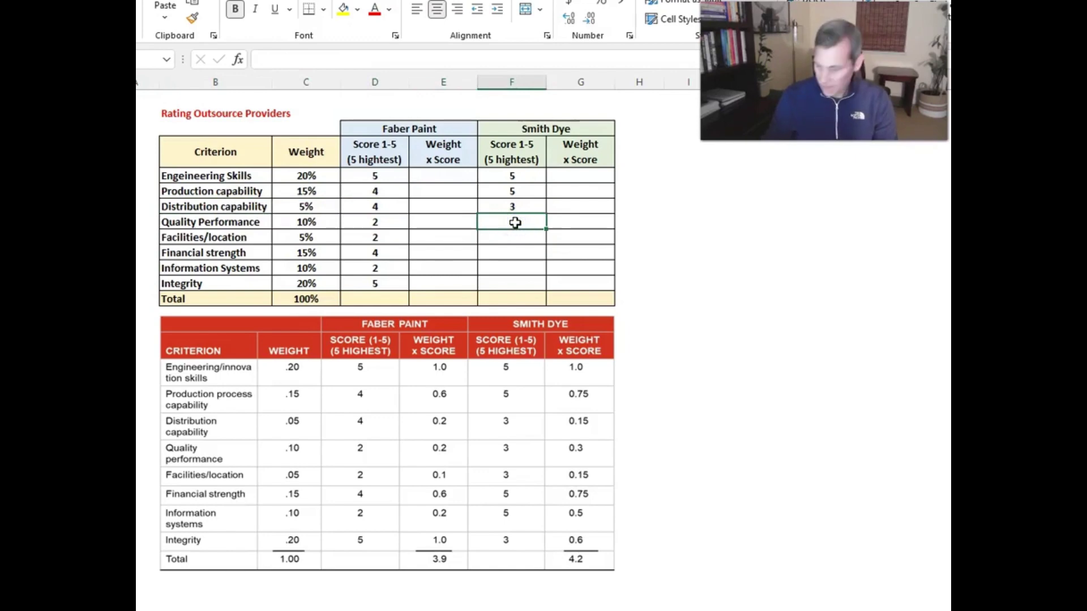
text(3)
key(Return)
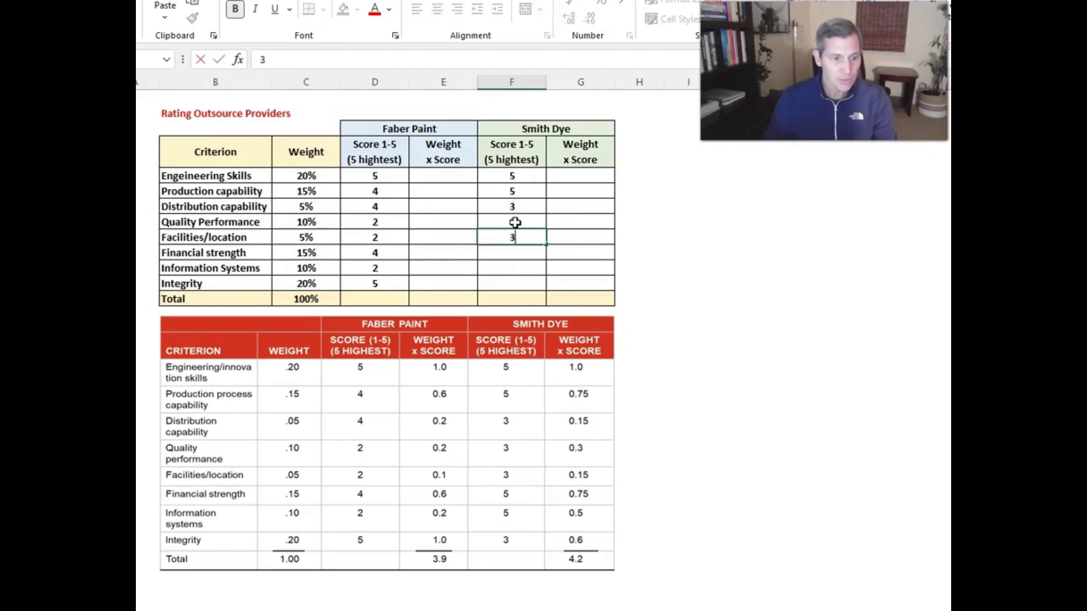
text(3)
key(Return)
text(5)
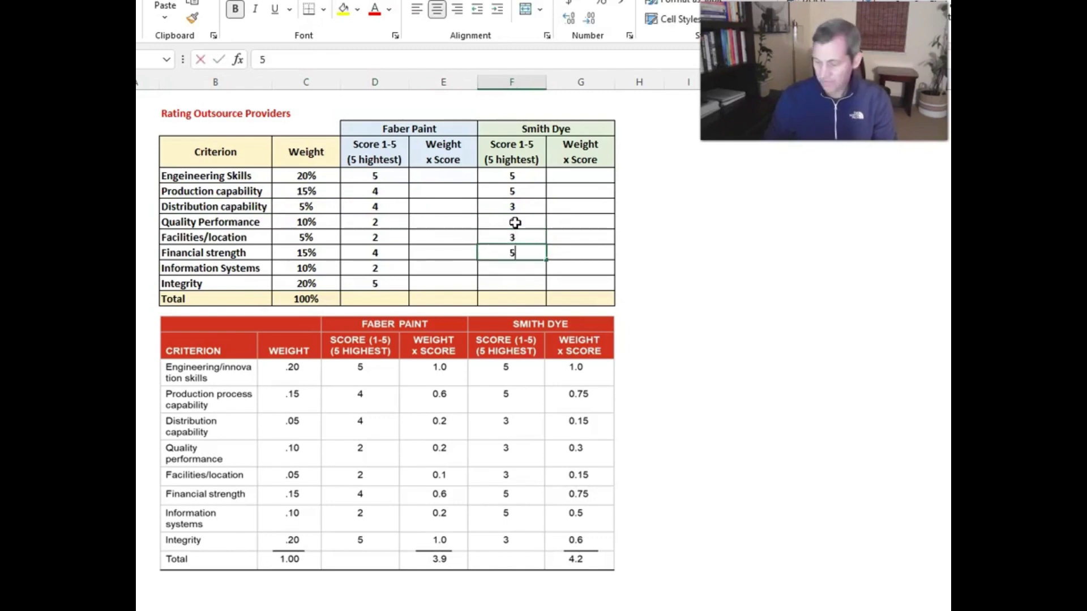
key(Return)
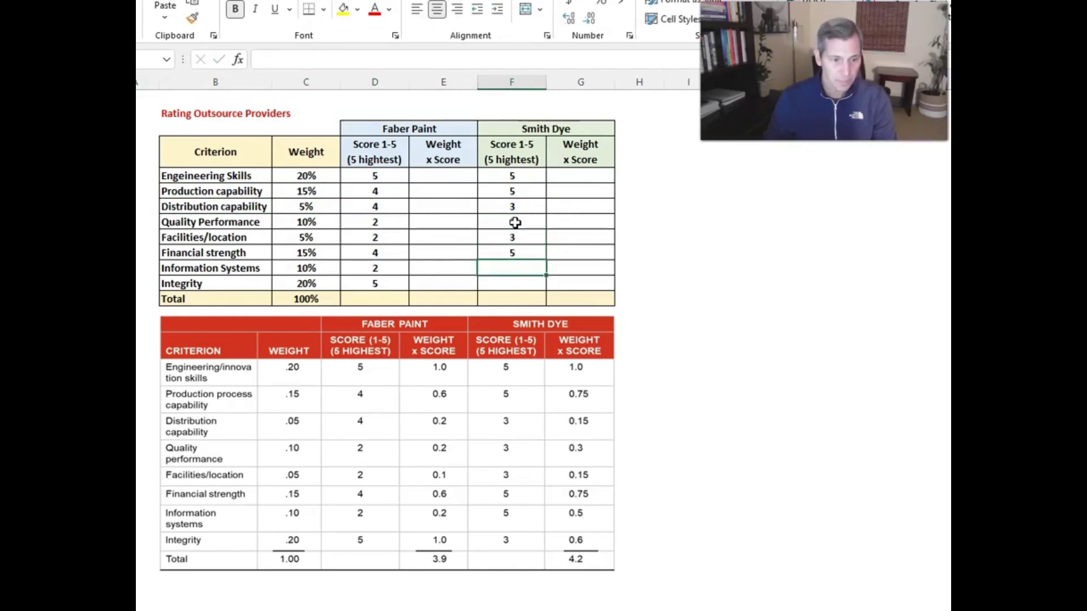
text(5)
key(Return)
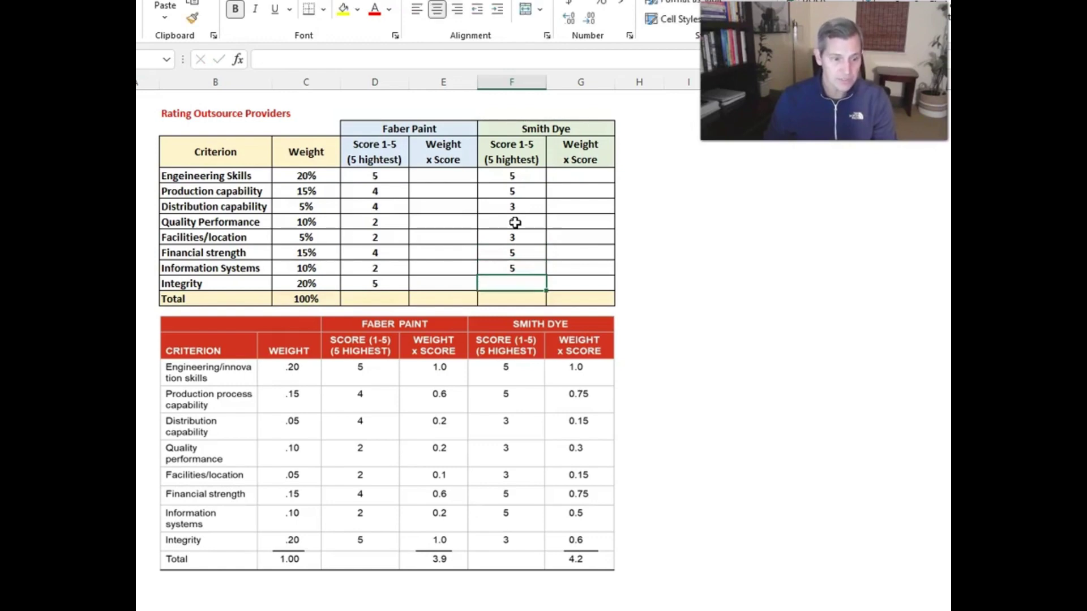
text(3)
key(Return)
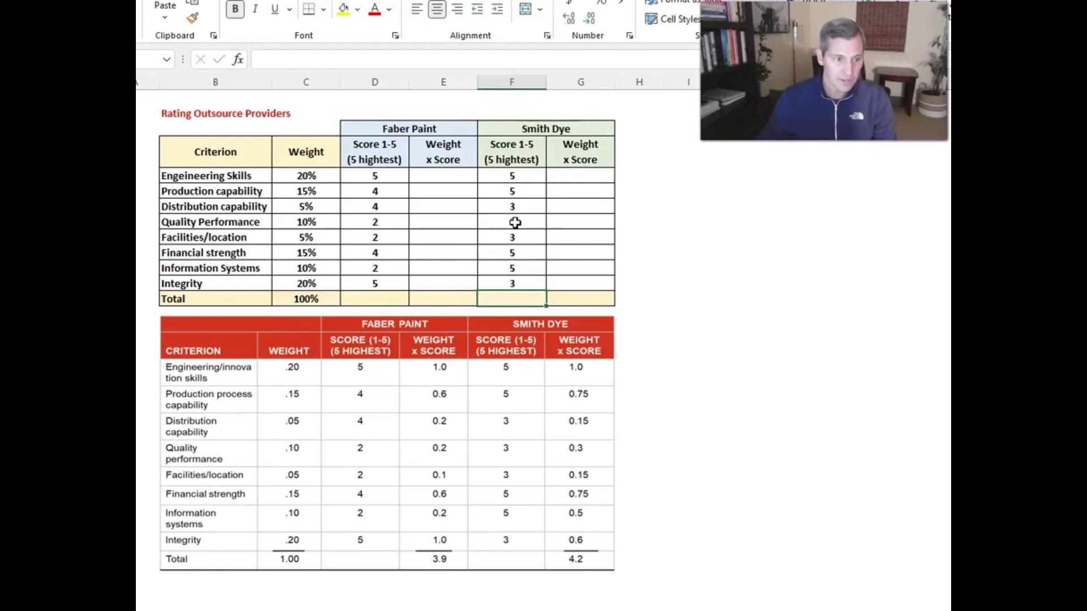
- Enter =C5*D5 in E5 and fill it down to E12 for Faber Paint
click(461, 144)
click(472, 177)
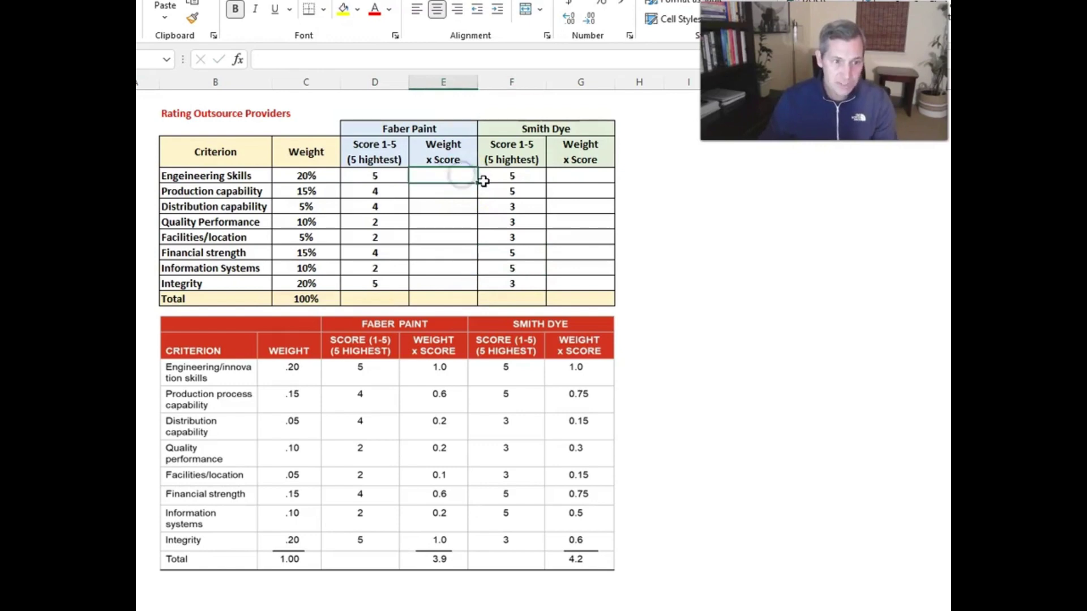
text(=)
key(Left)
key(Left)
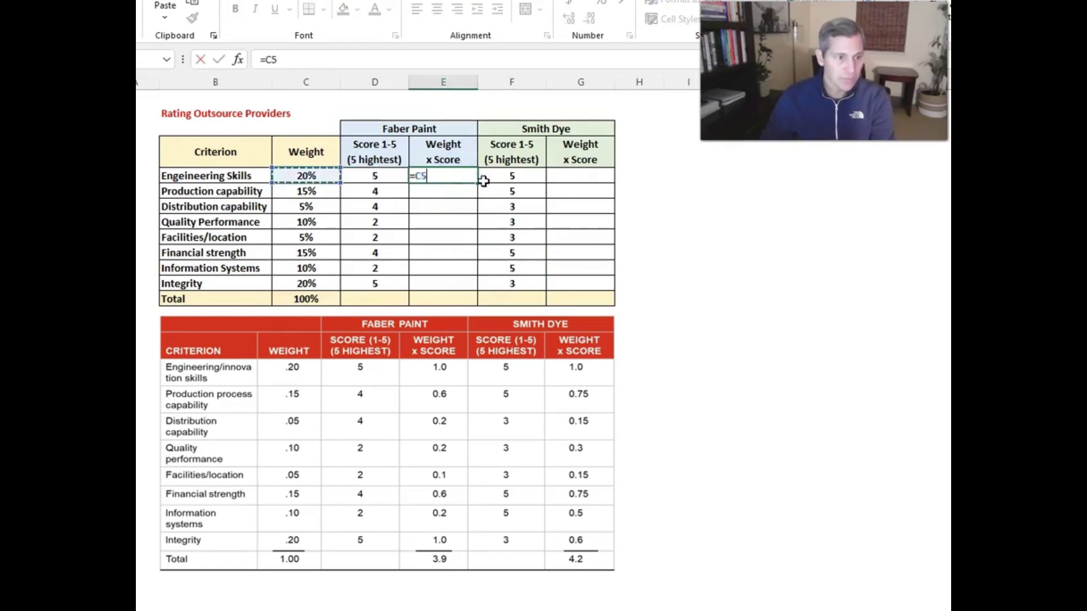
text(*)
key(Left)
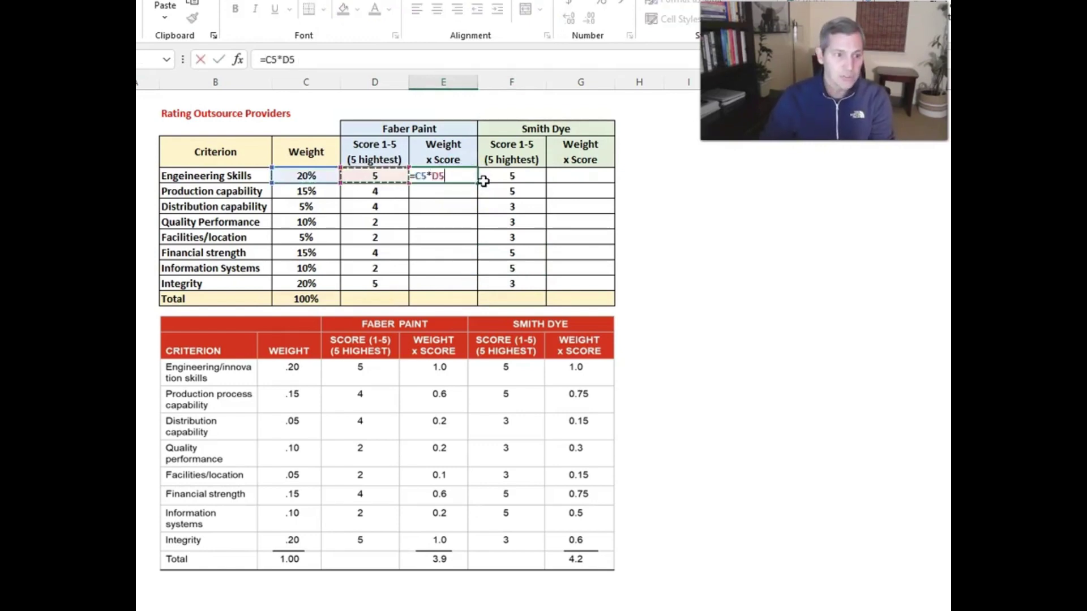
key(Return)
click(439, 171)
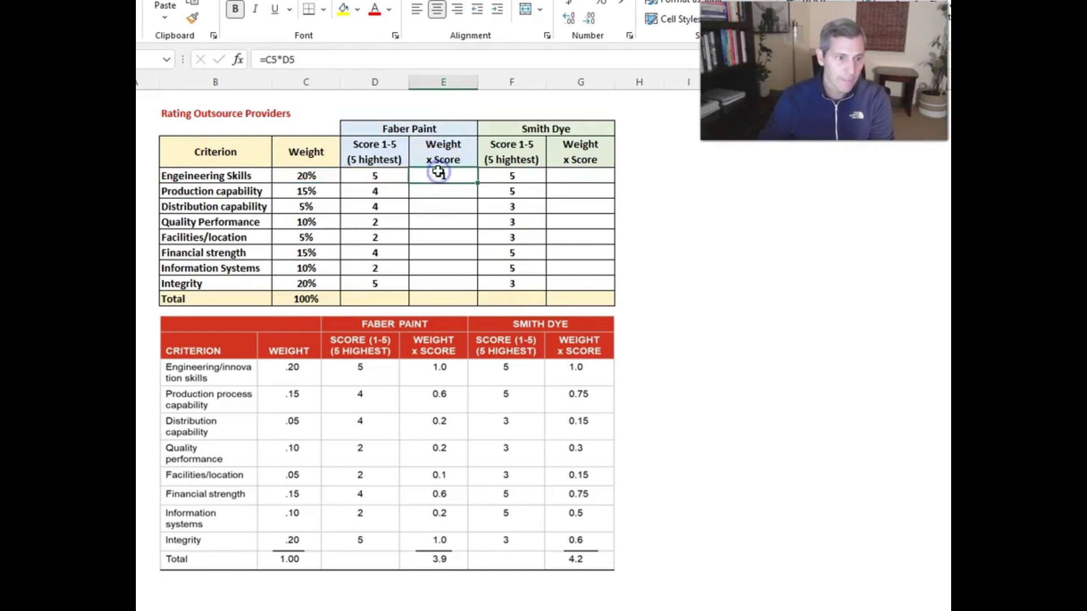
drag(476, 182, 461, 286)
- Copy the SUM formula into E13 and format Faber Paint's total as a centred 3.90
click(324, 296)
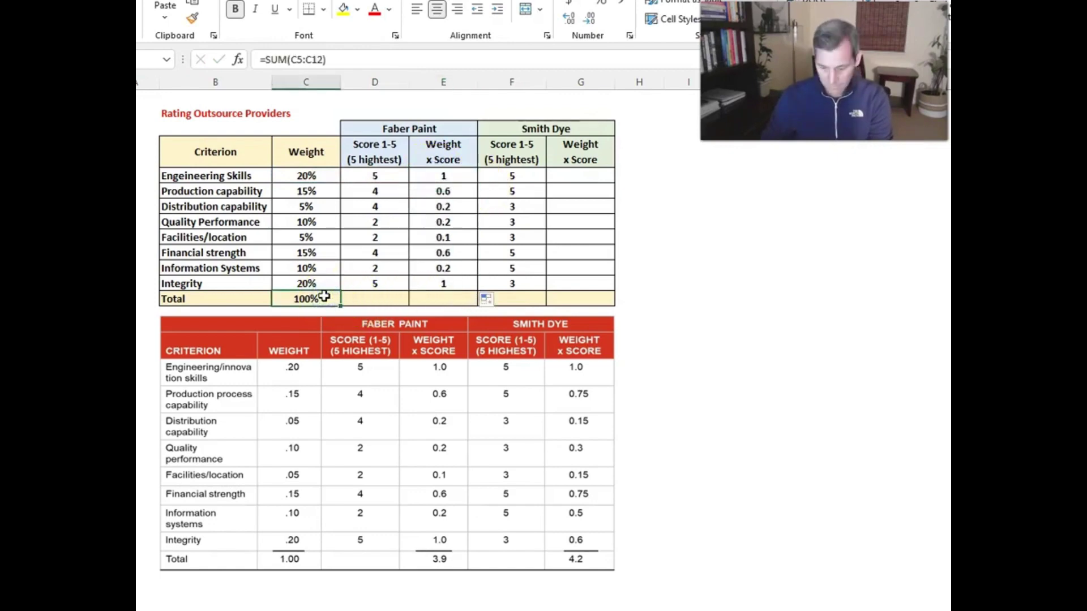
key(ctrl+c)
key(Right)
key(Right)
key(ctrl+v)
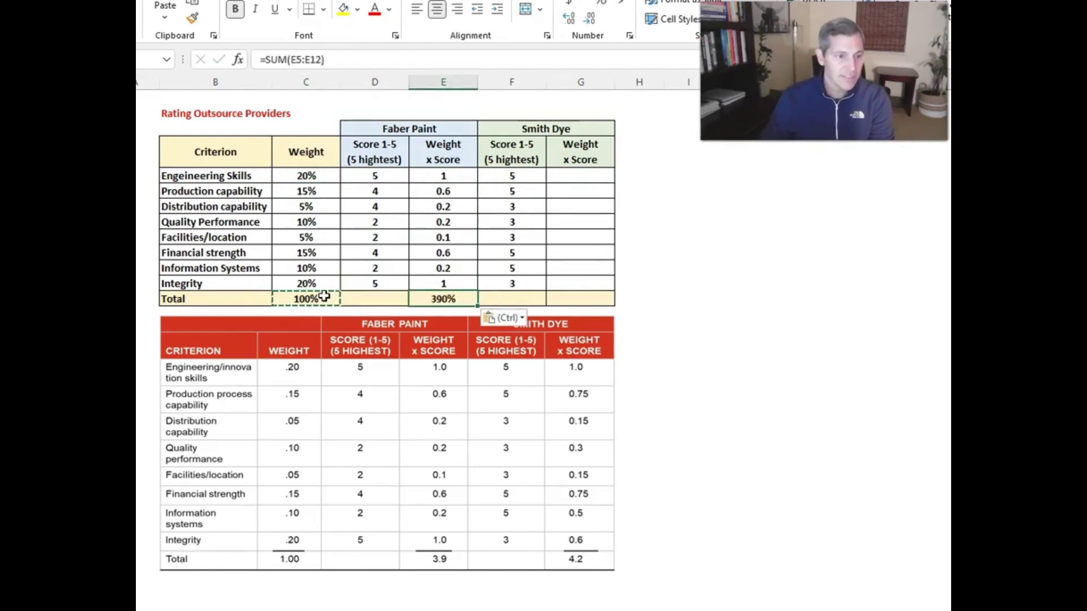
click(619, 5)
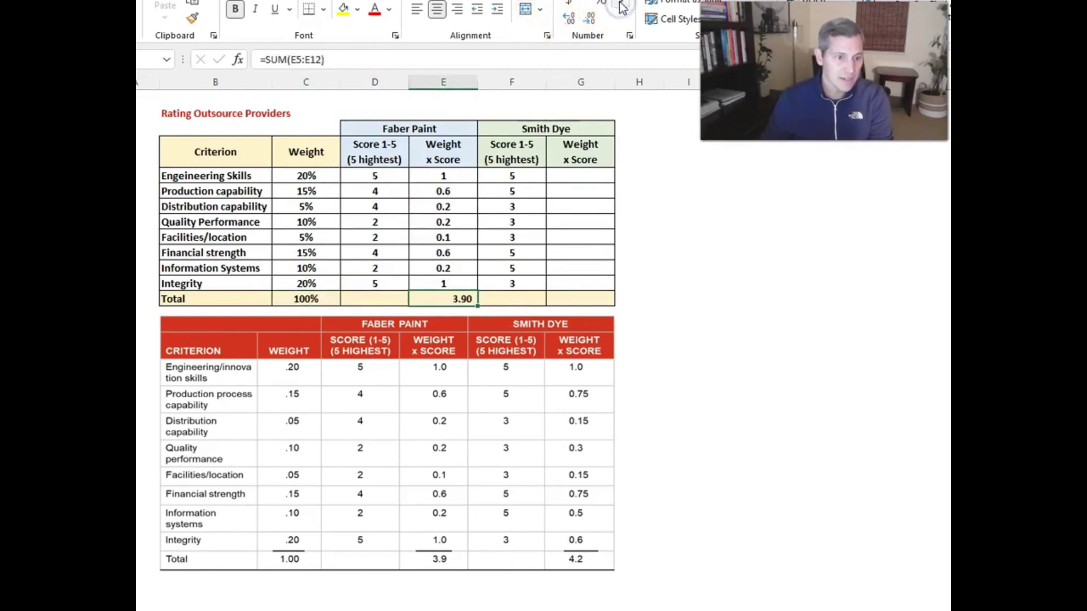
click(436, 10)
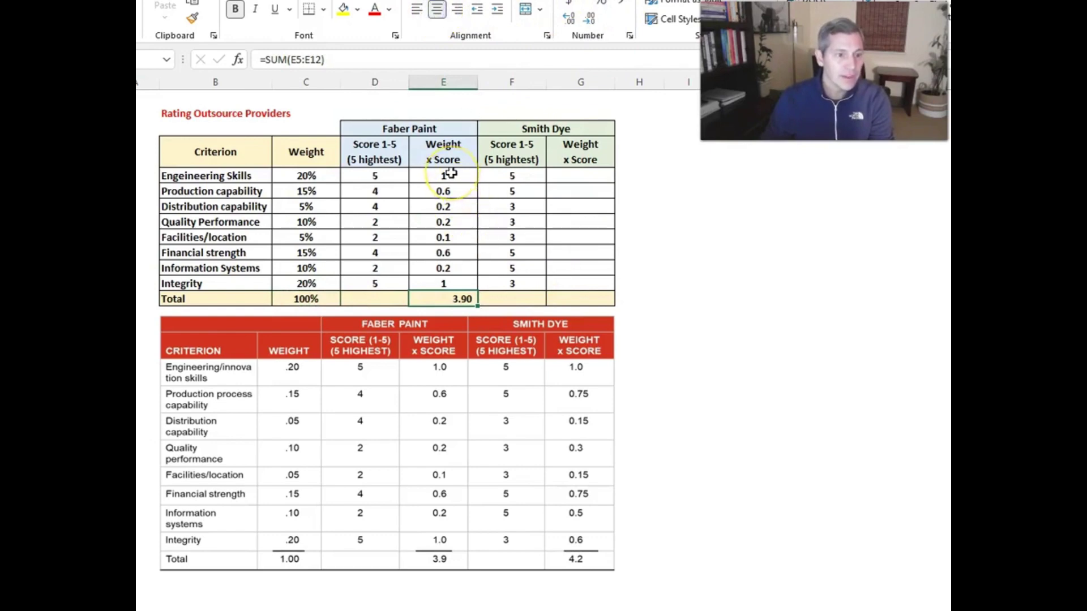
click(573, 176)
- Enter =F5*C5 for Smith Dye's weight × score and fill it down to Integrity
text(=)
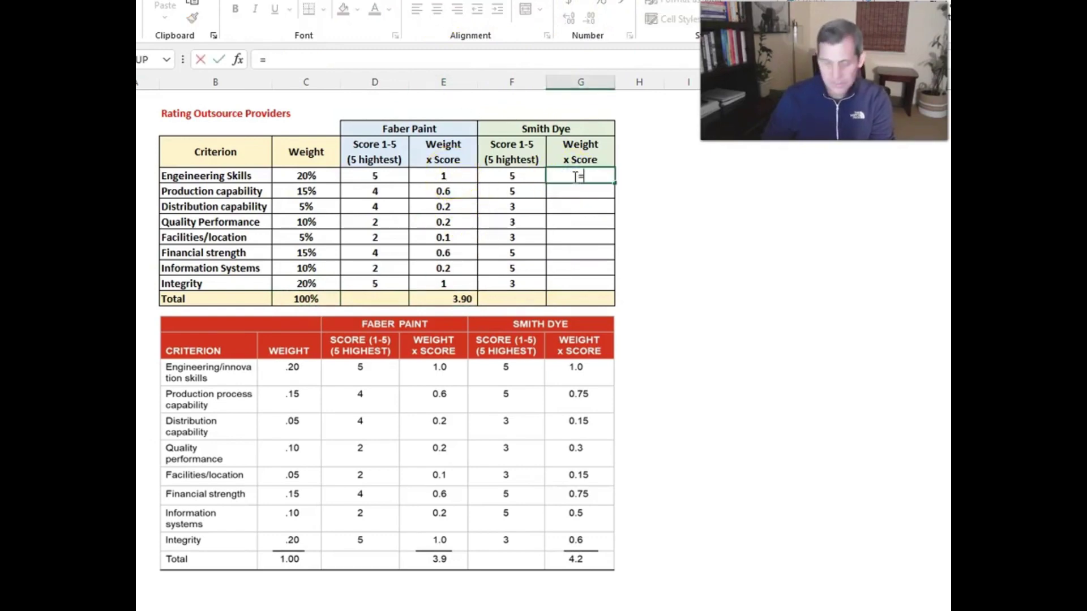
key(Left)
text(*)
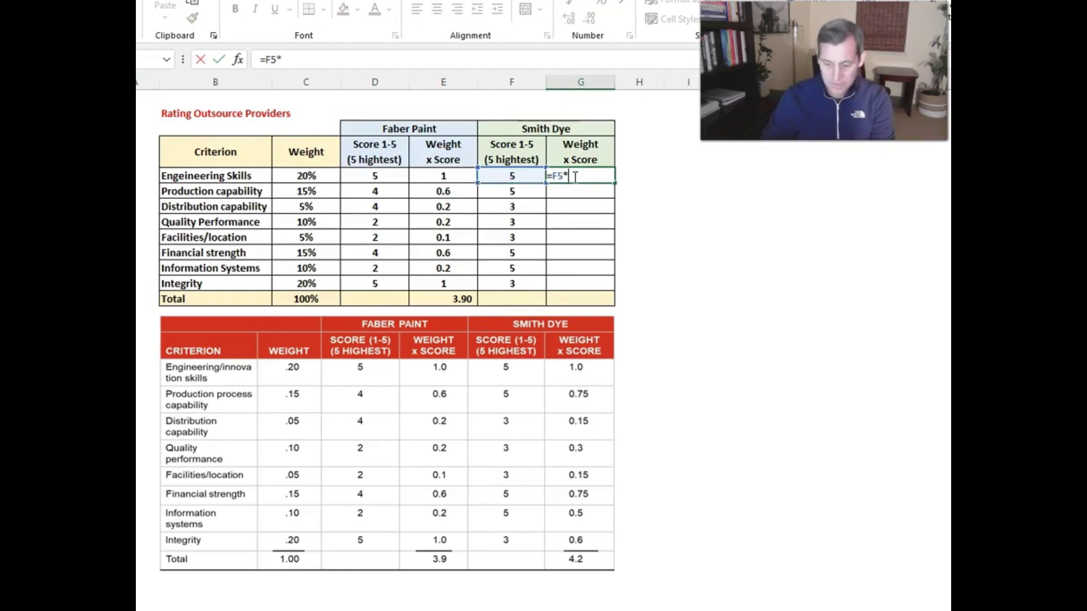
key(Left)
key(Left)
key(Left)
key(Left)
key(Return)
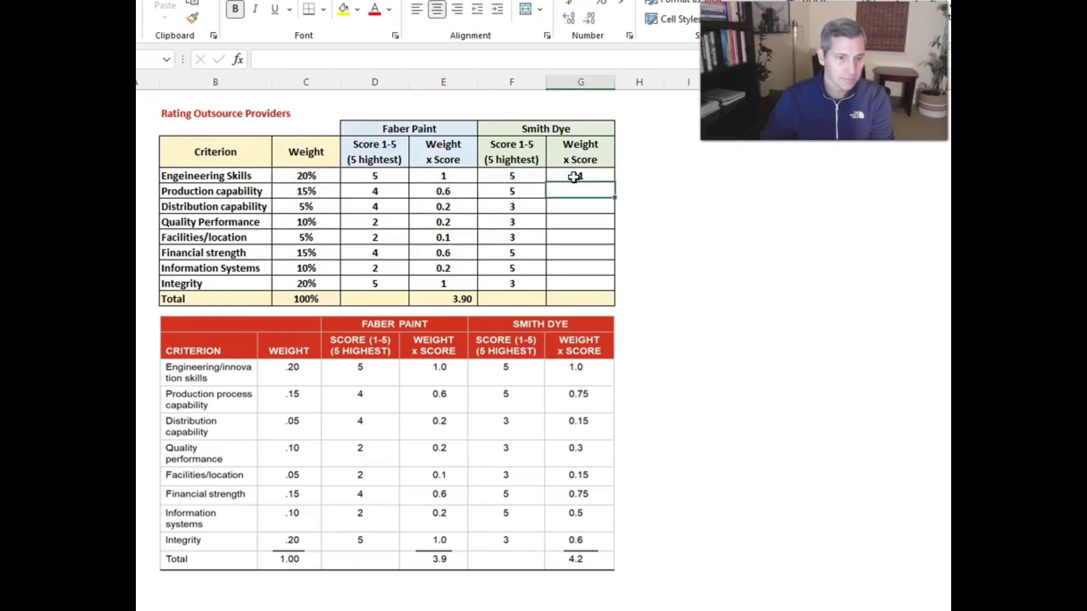
click(573, 177)
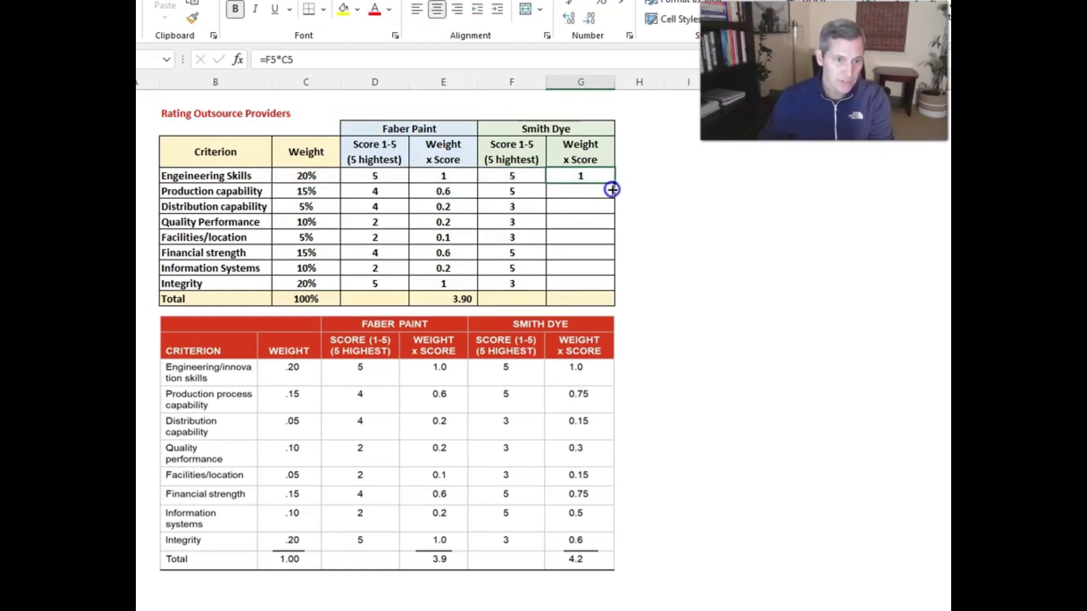
drag(611, 189, 607, 288)
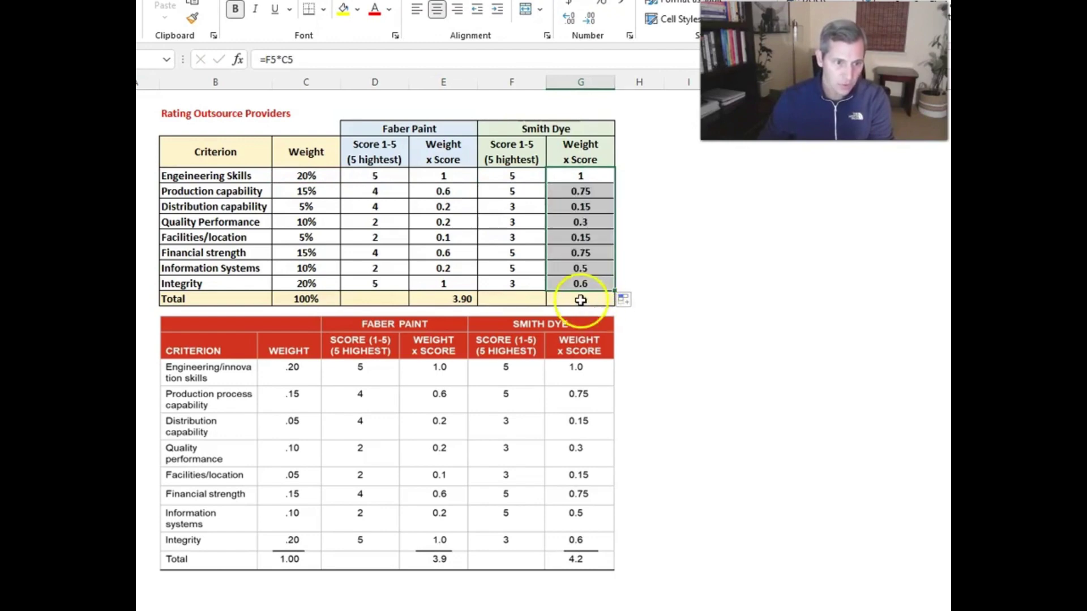
- Paste the total formula into G13 so Smith Dye sums to 4.20, then open Supplier Report Card
click(466, 299)
key(ctrl+c)
key(Right)
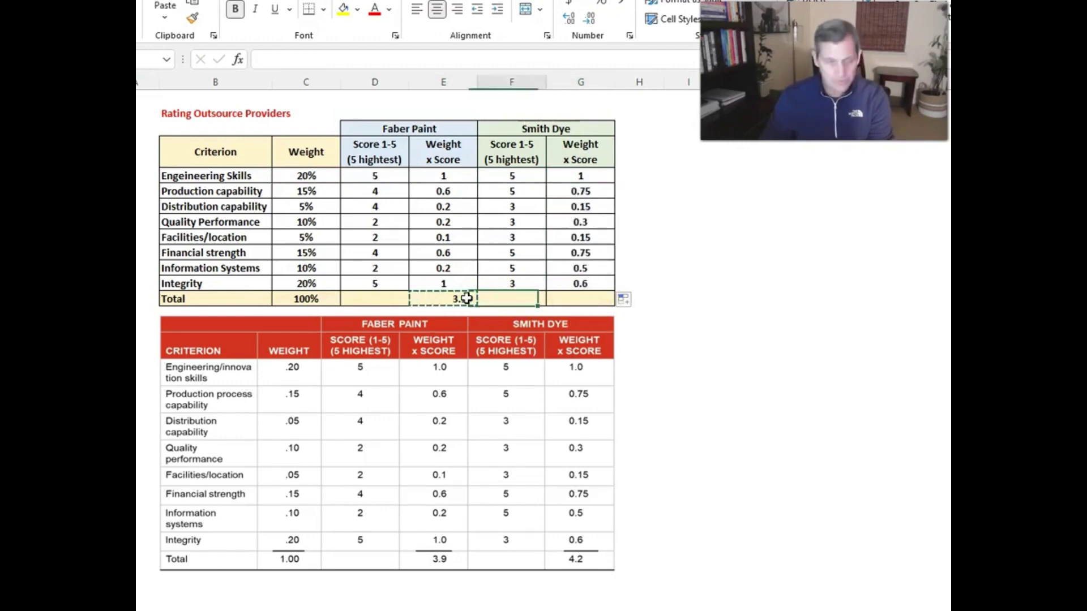
key(Right)
key(ctrl+v)
key(Escape)
click(466, 298)
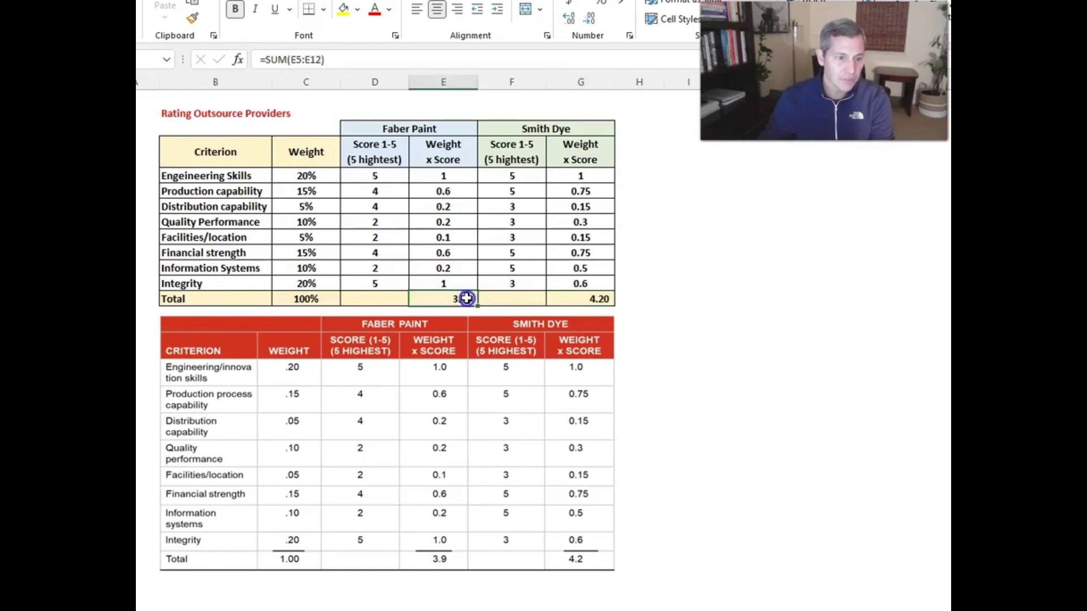
click(569, 298)
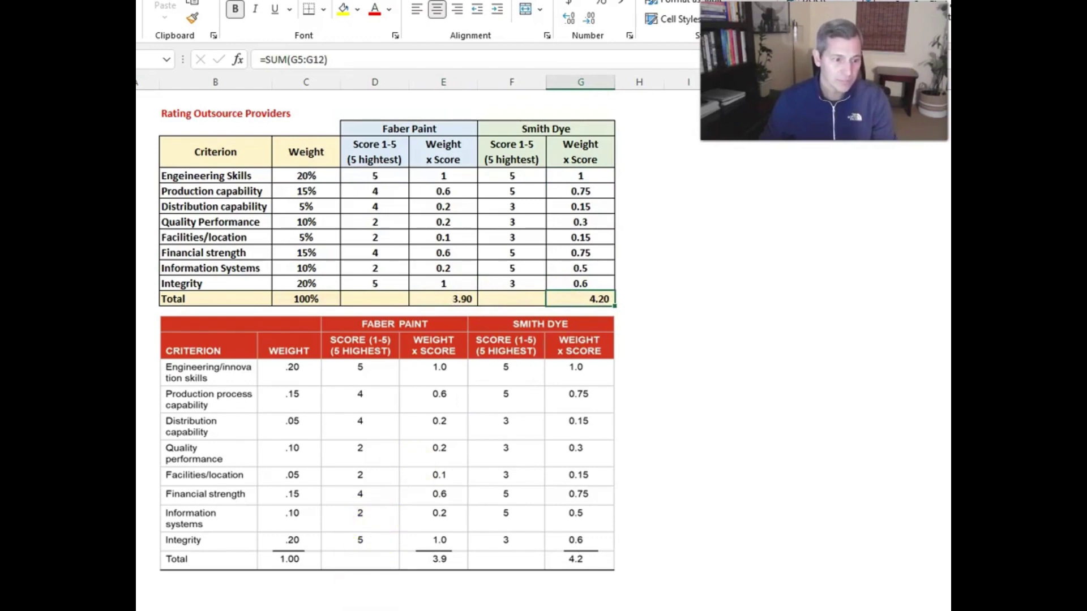
key(ctrl+Page_Down)
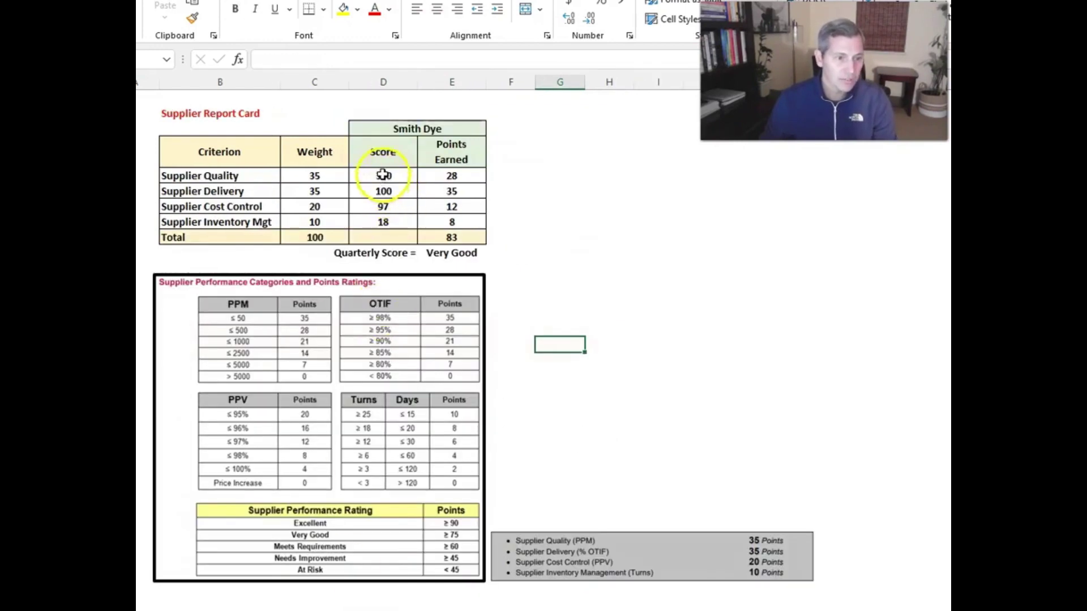
drag(383, 175, 451, 232)
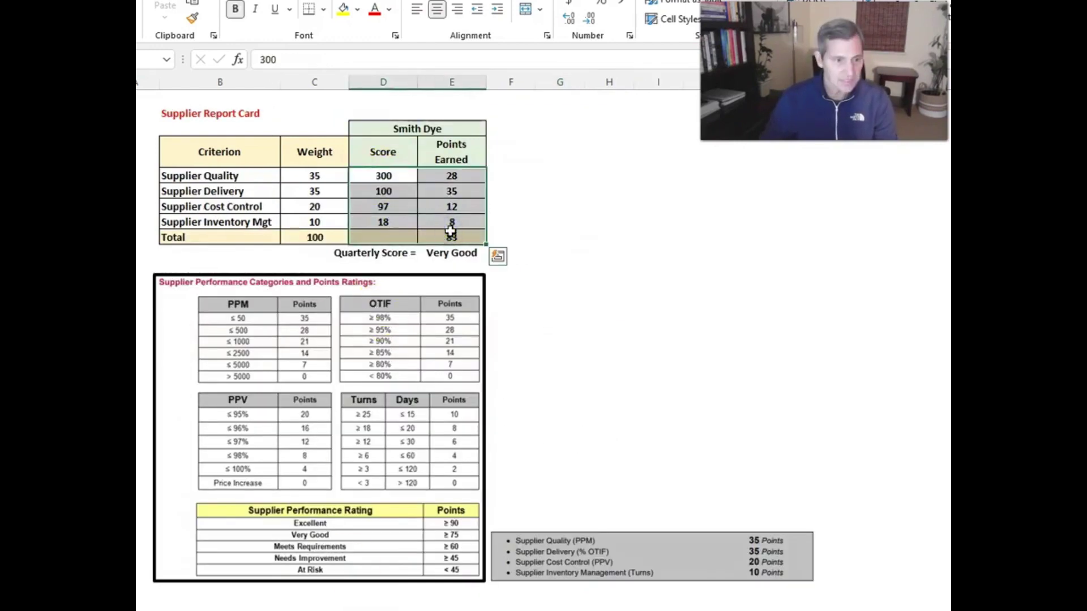
key(Delete)
click(563, 207)
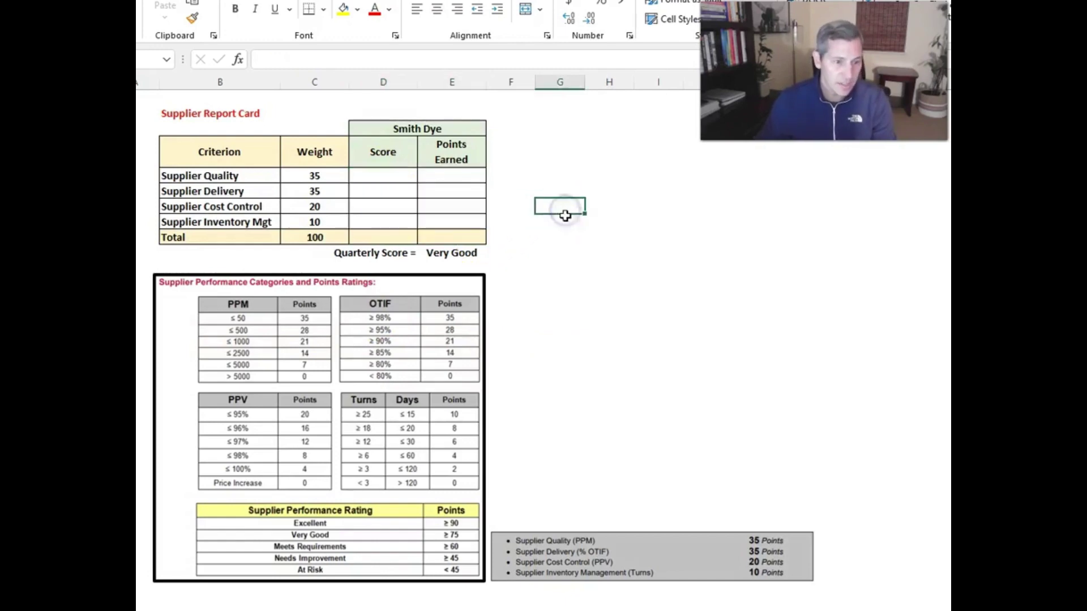
click(395, 176)
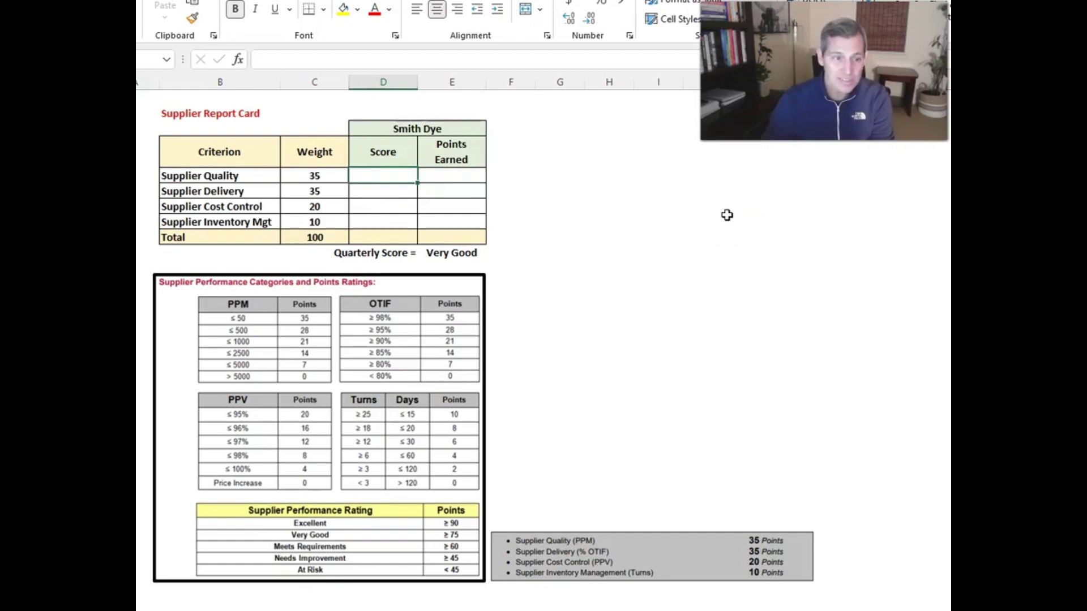
- Enter Supplier Quality score 300 with 28 points and Supplier Delivery score 97 with 28 points
key(Left)
key(Left)
key(Right)
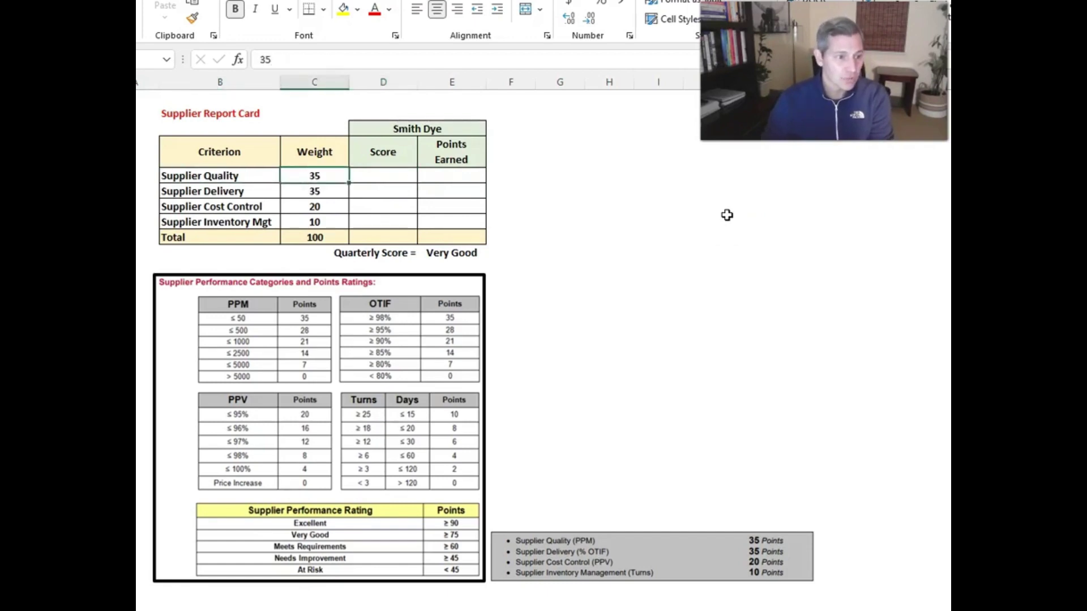
key(Right)
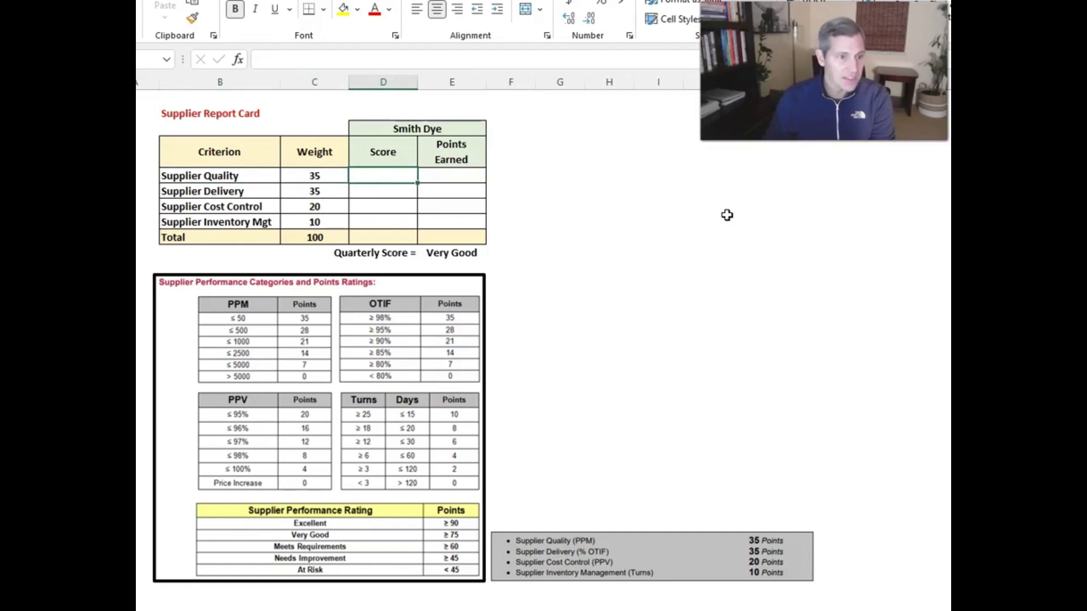
text(300)
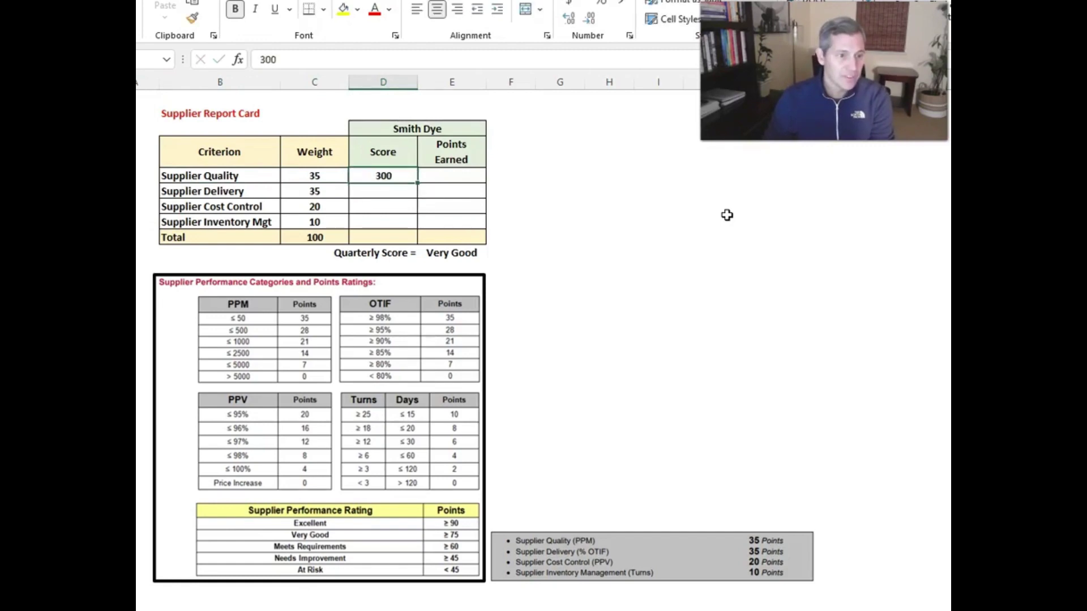
key(Tab)
text(289)
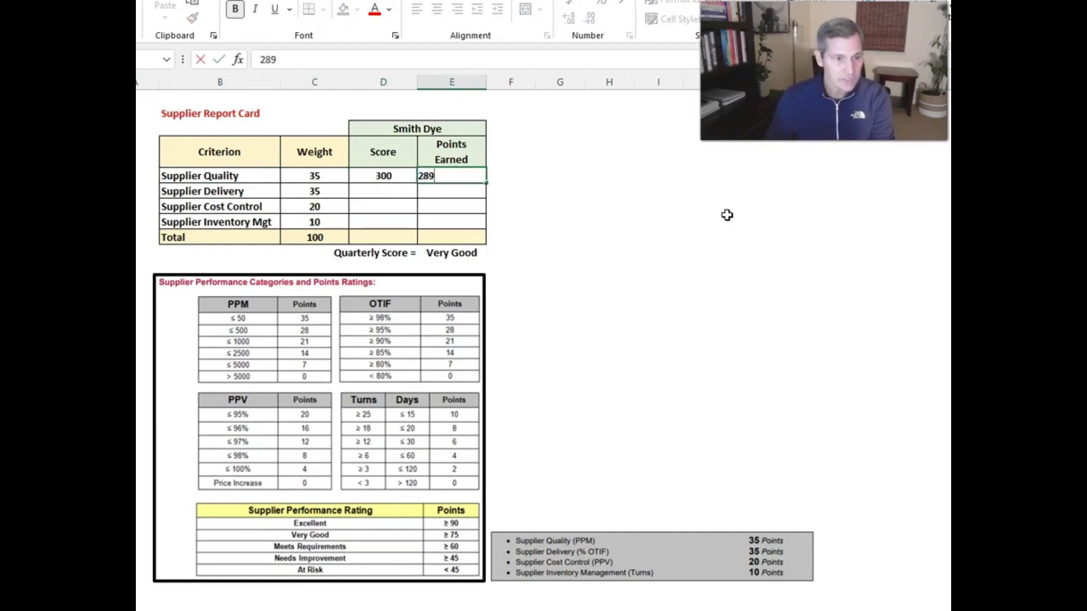
key(Return)
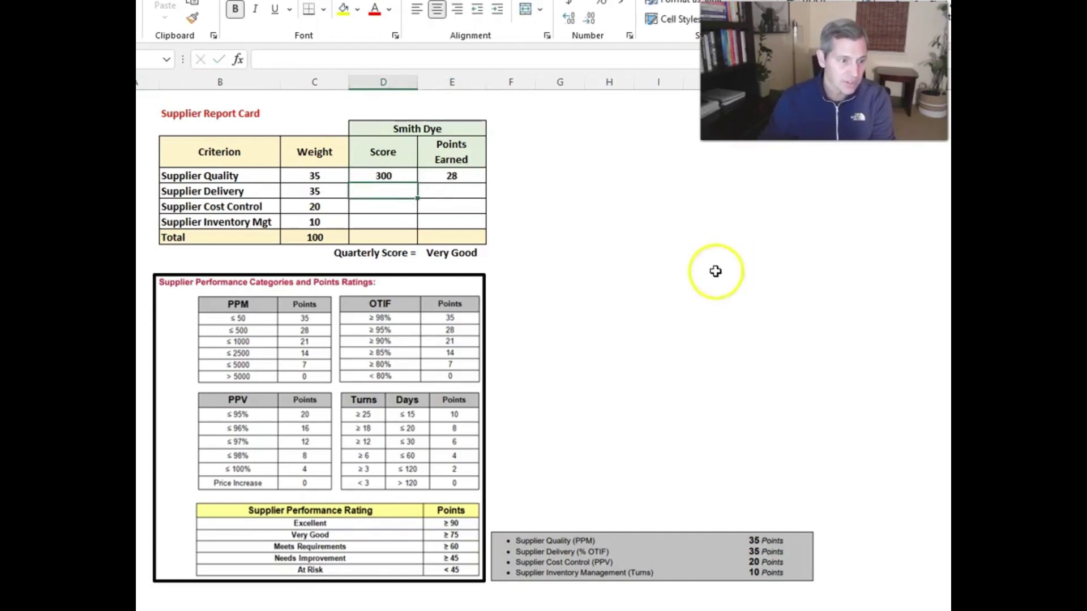
click(373, 192)
text(97)
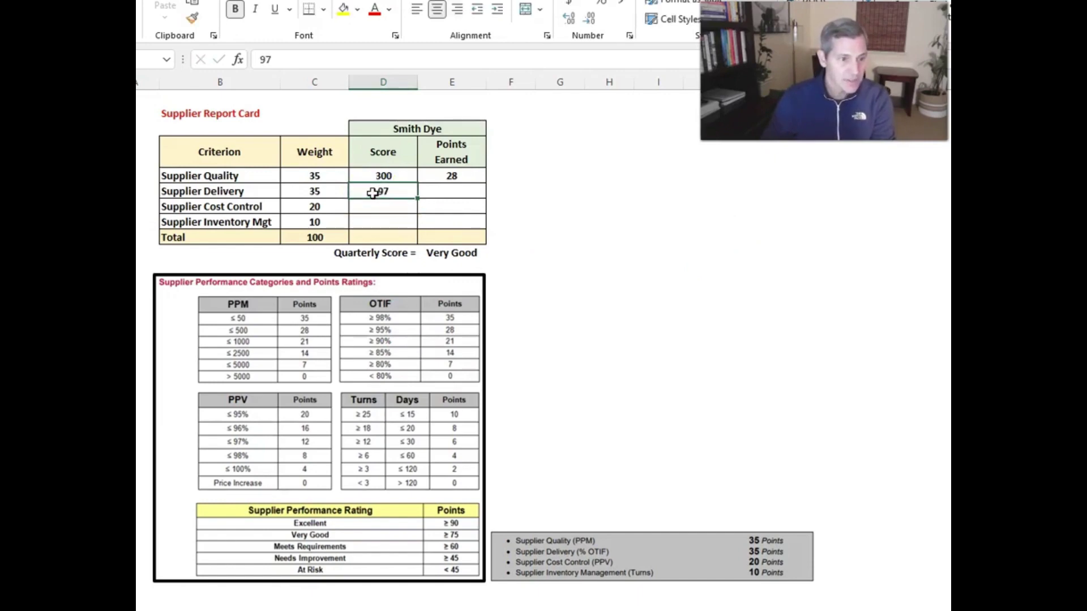
key(Tab)
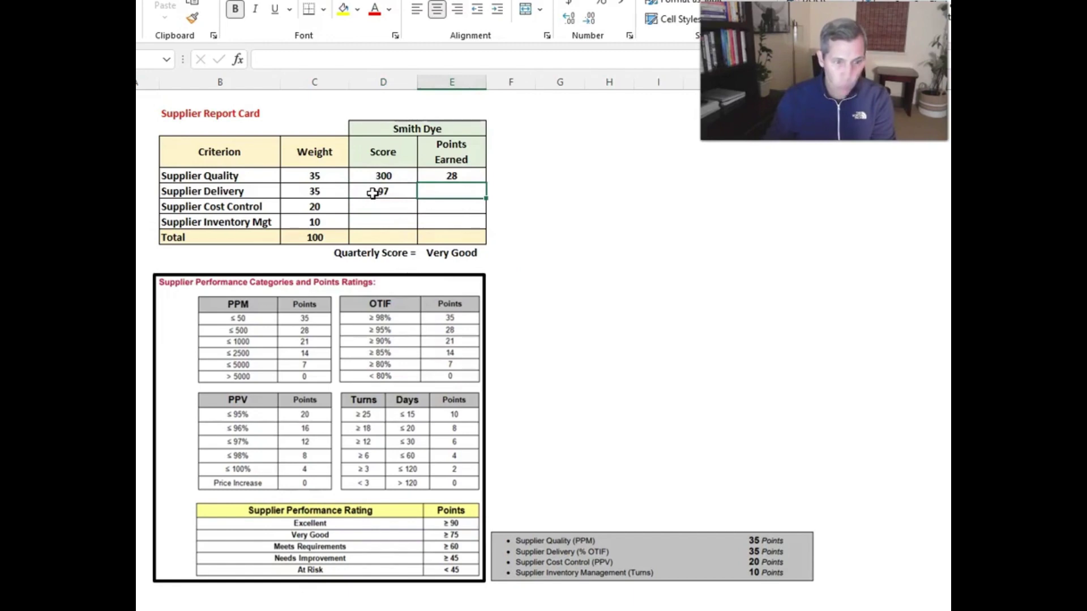
text(28)
key(Return)
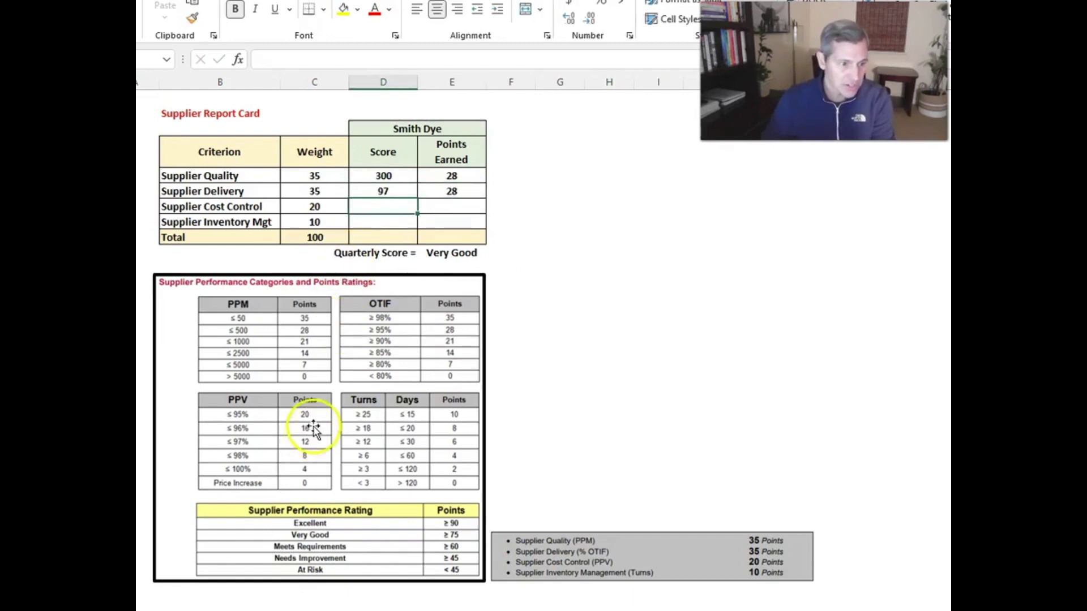
- Enter Cost Control score 98 with 20 points and Inventory Mgt score 20 with 8 points
click(383, 209)
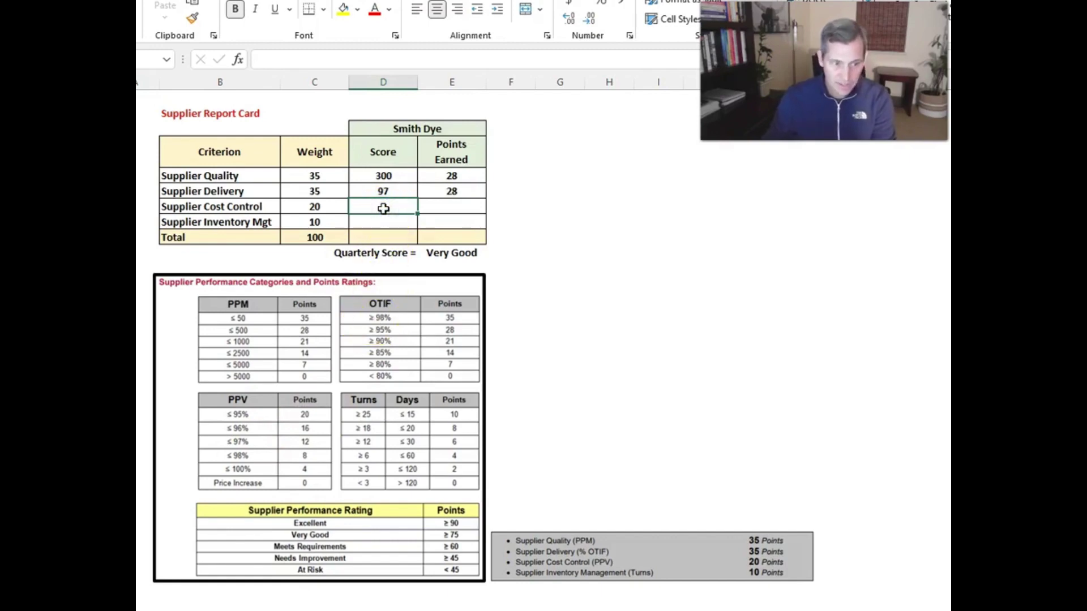
text(98)
key(Return)
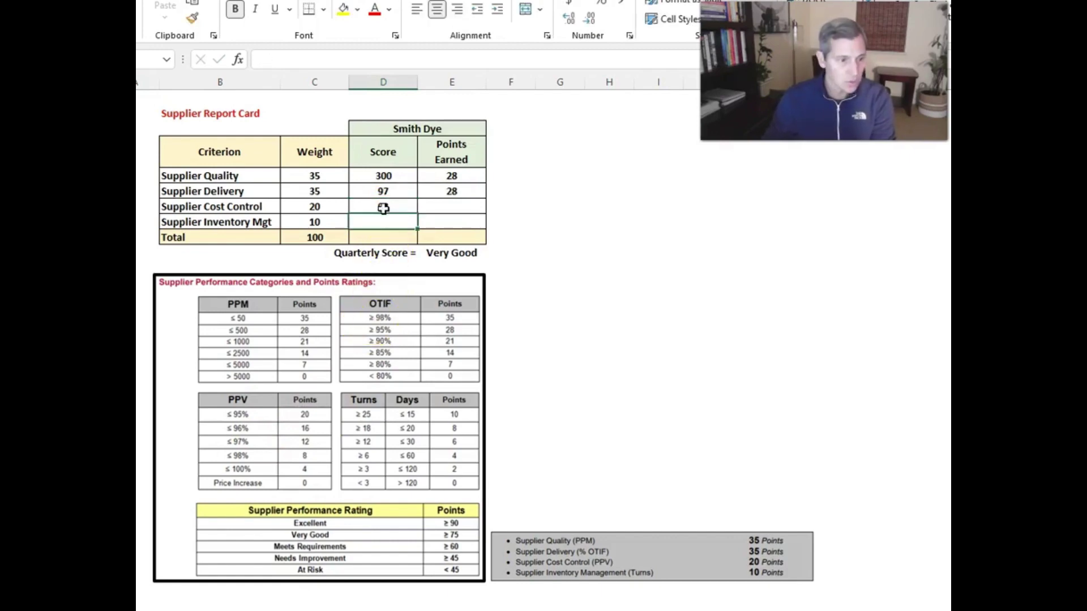
click(383, 208)
key(Right)
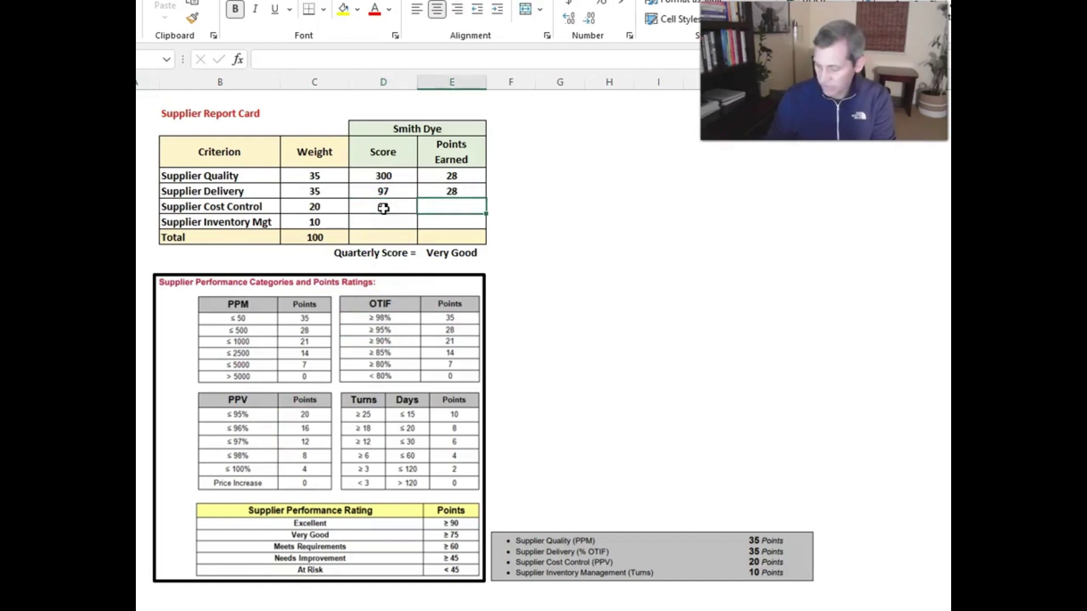
text(20)
key(Return)
key(Left)
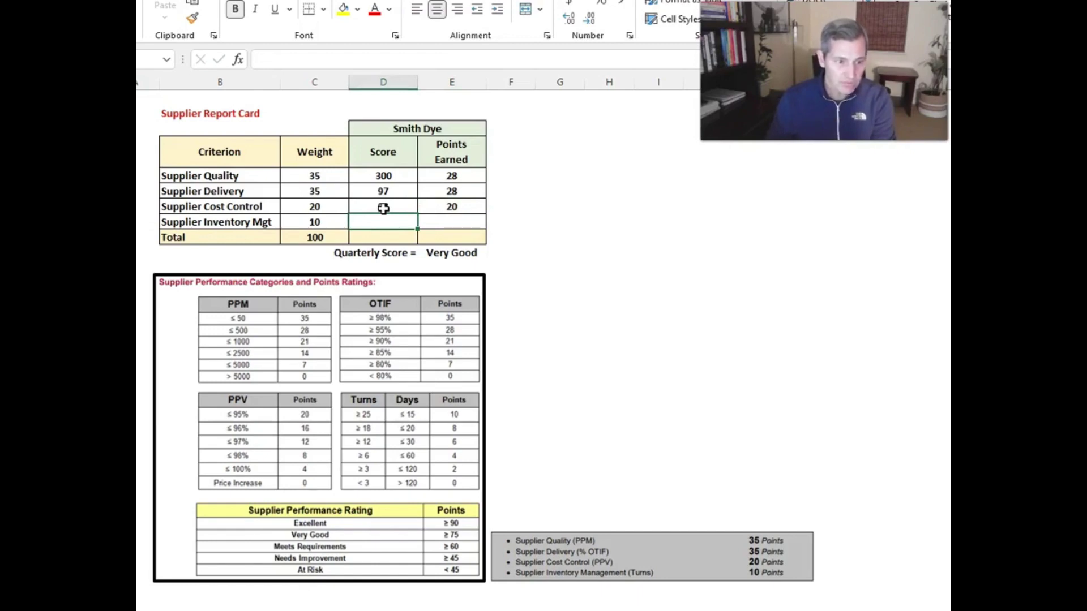
text(20)
key(Return)
key(Up)
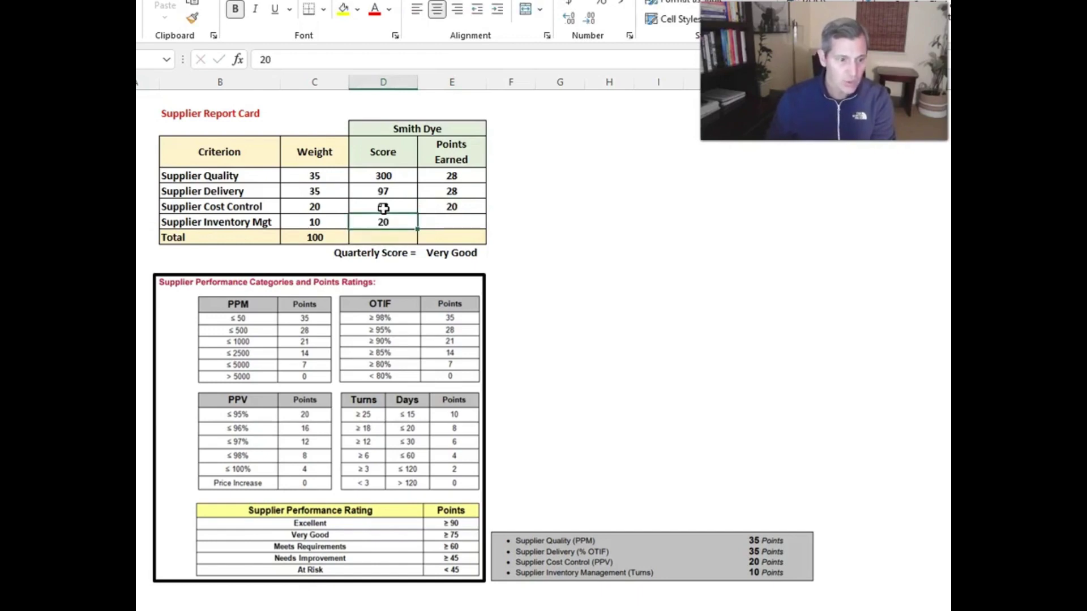
key(Right)
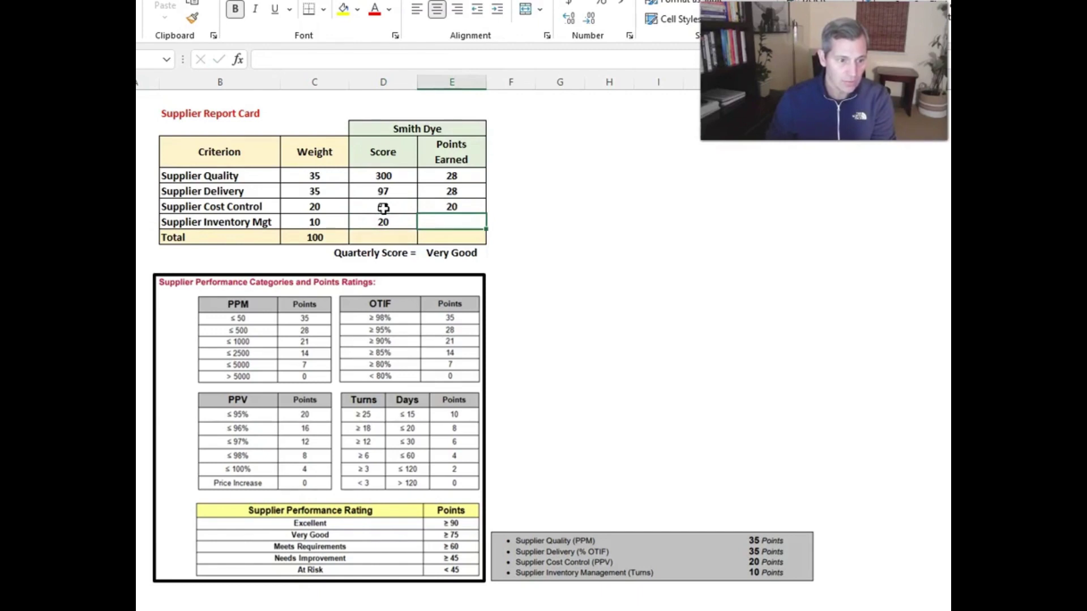
text(8)
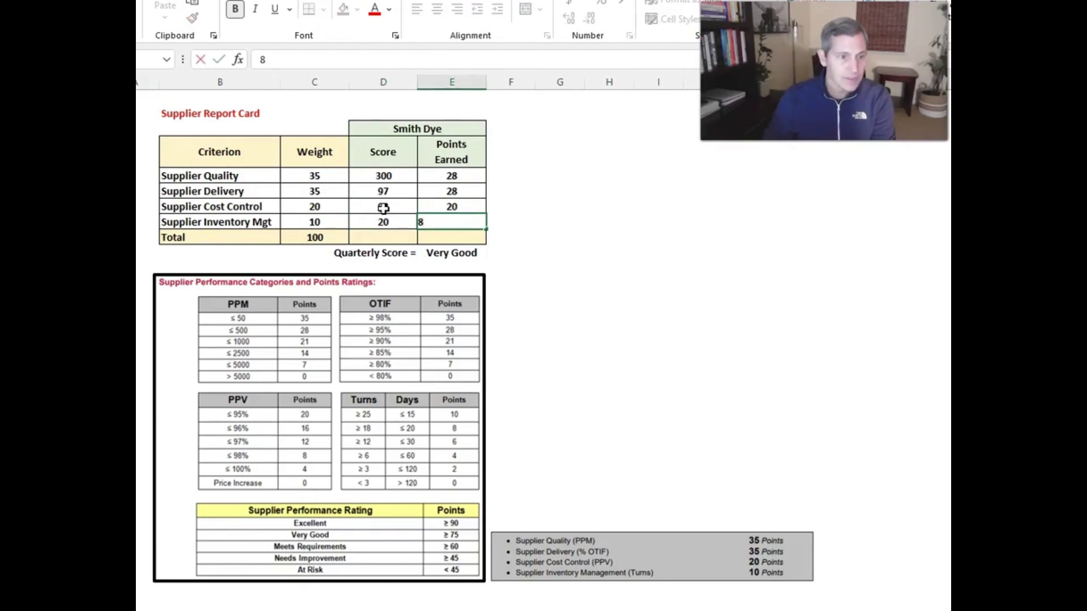
key(Return)
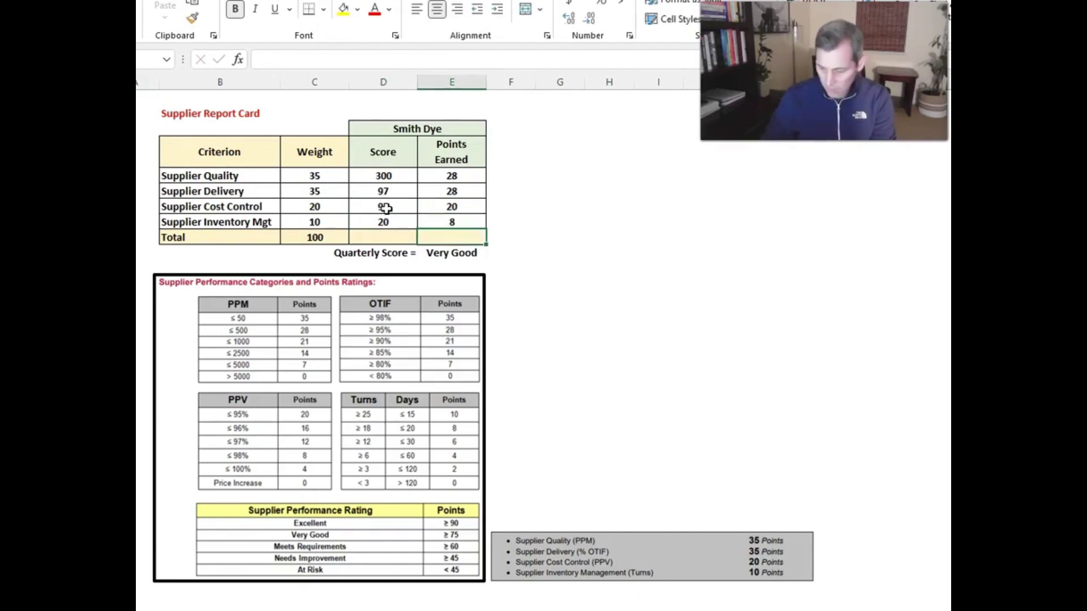
text(=S)
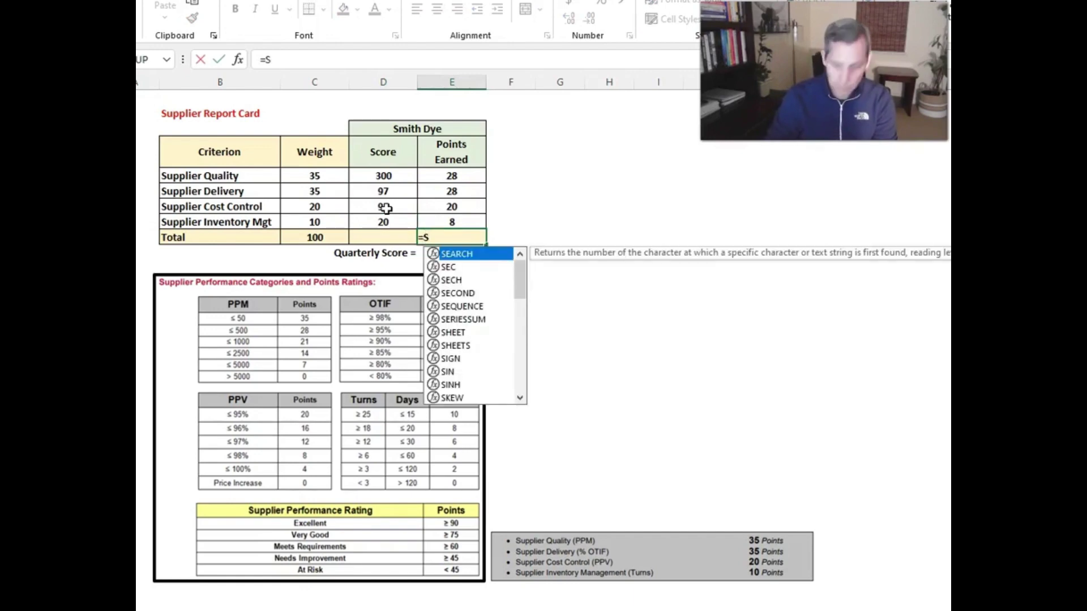
text(UM()
key(Up)
key(shift+Up)
key(shift+Up)
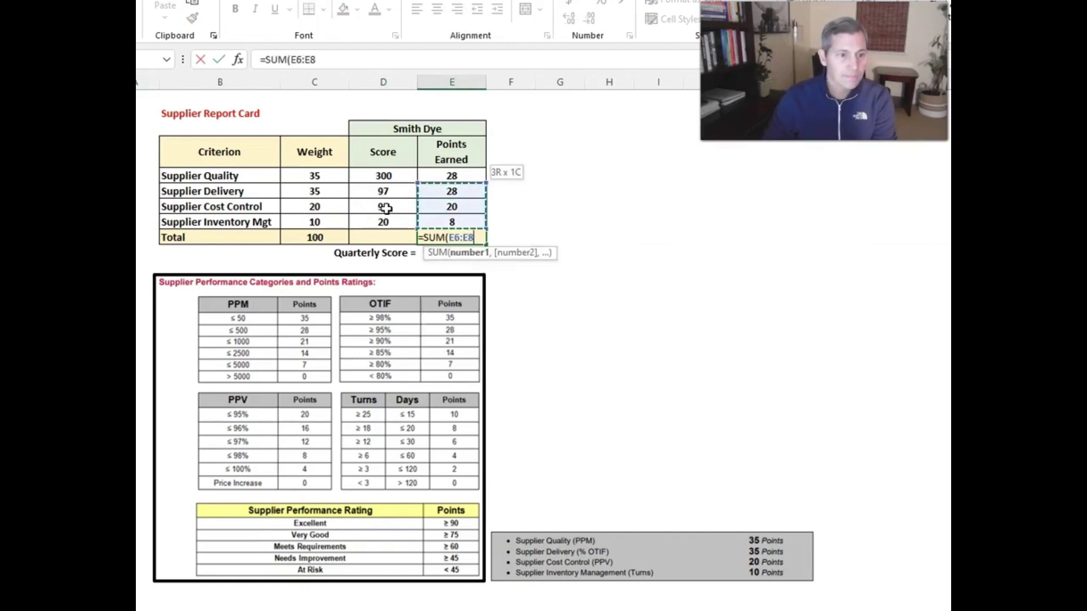
key(shift+Up)
key(Return)
key(Up)
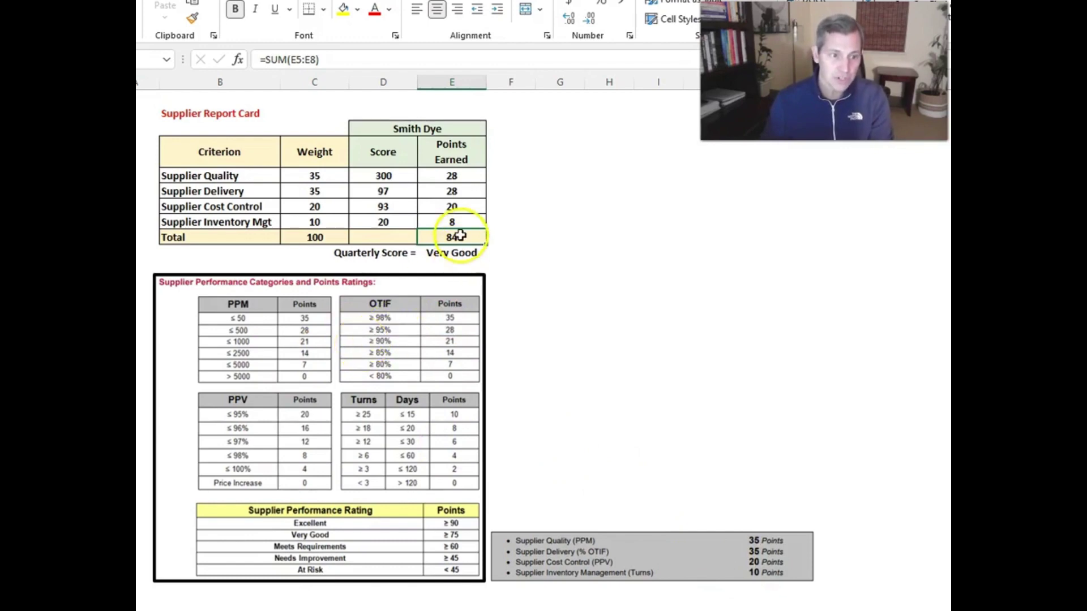
click(453, 252)
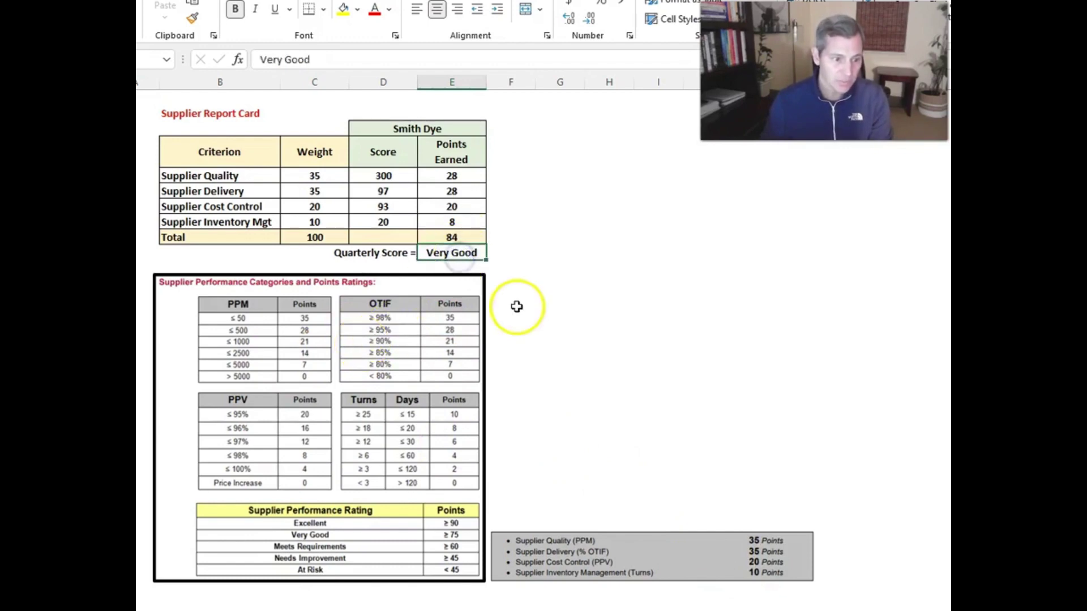
click(458, 237)
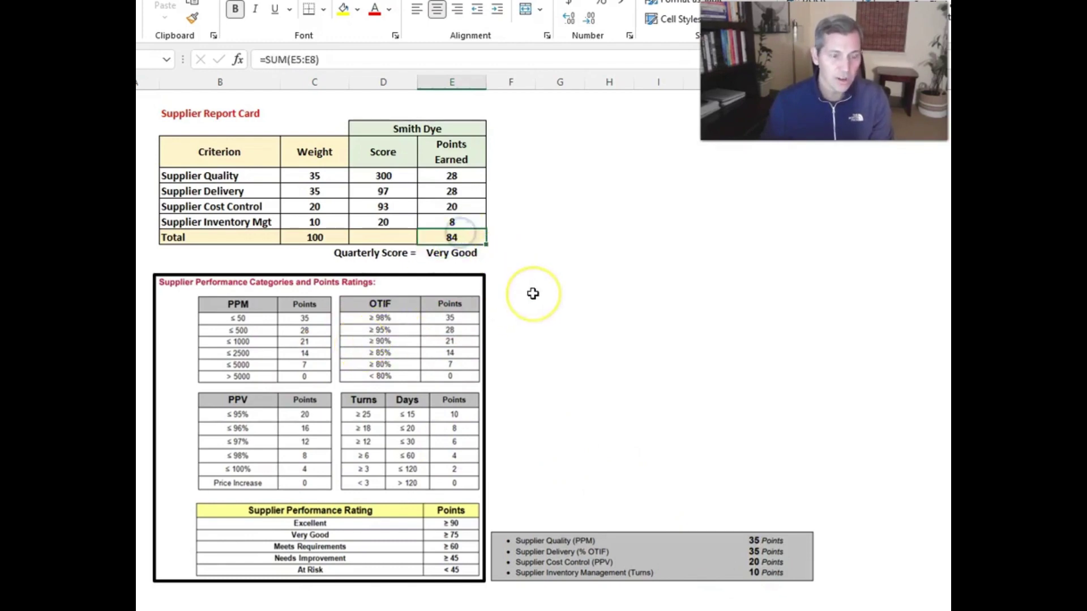